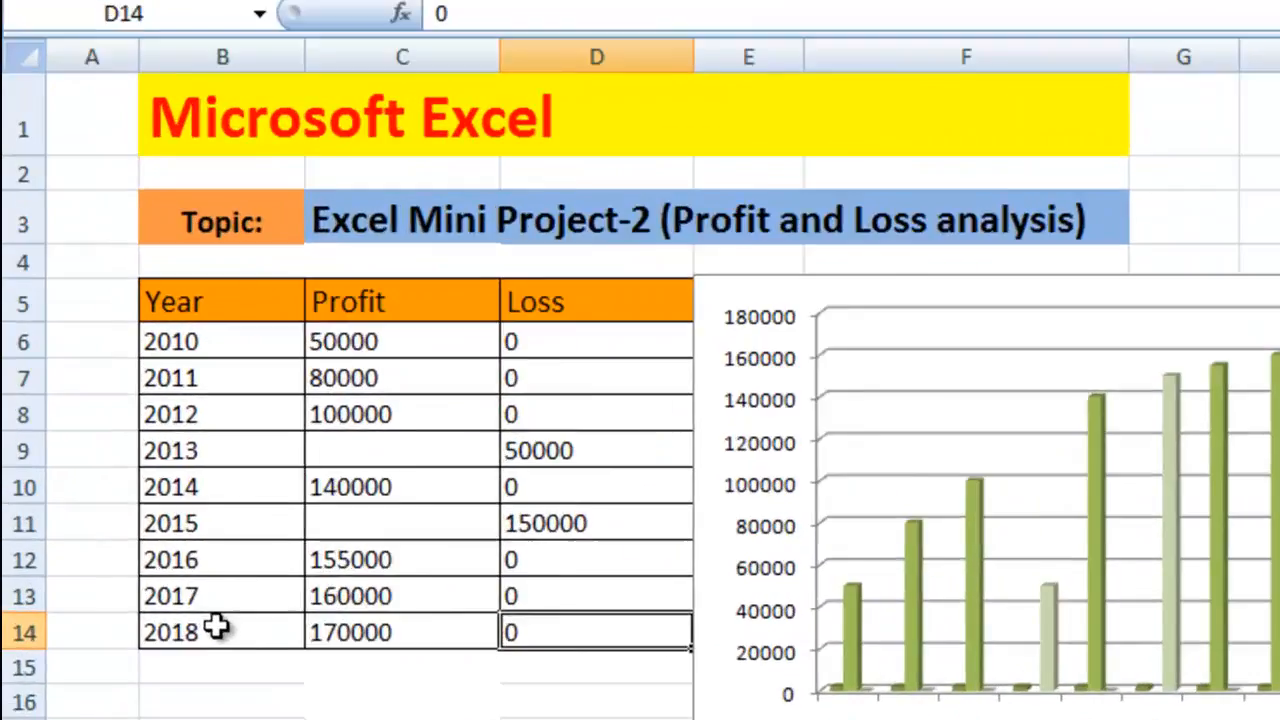
pyautogui.click(216, 627)
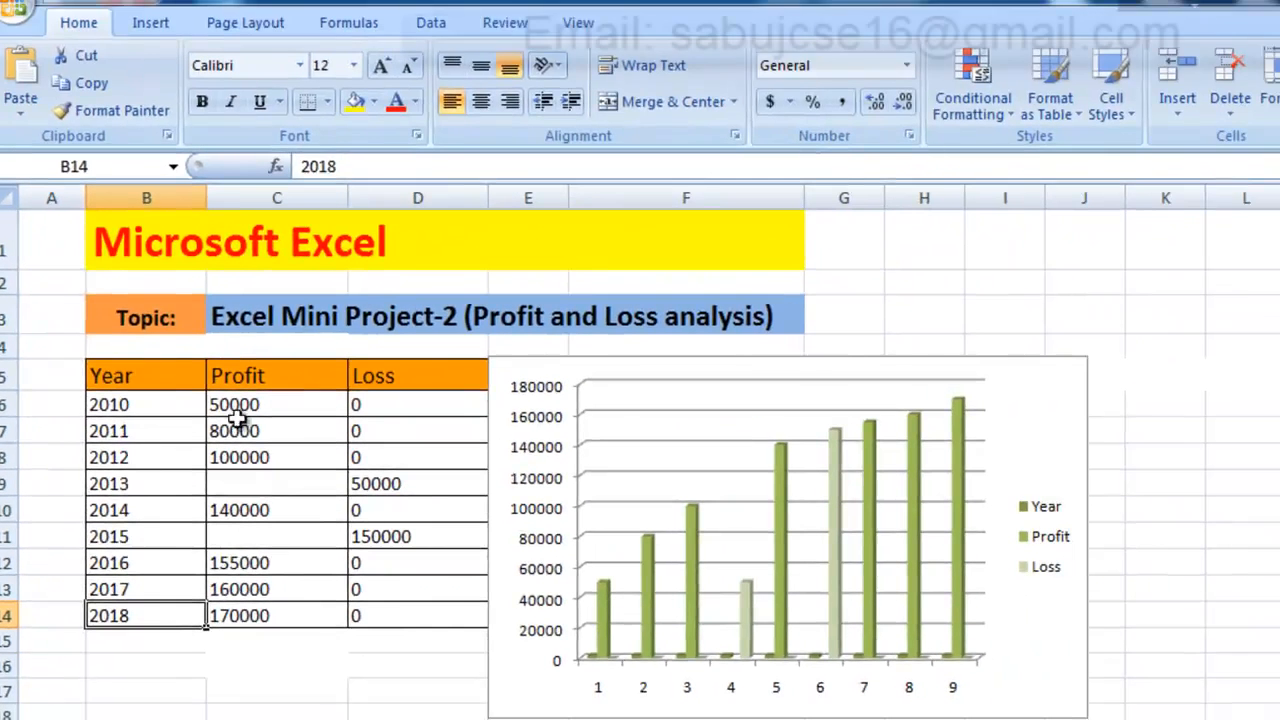
pyautogui.moveTo(100, 402); pyautogui.dragTo(414, 620)
pyautogui.click(415, 600)
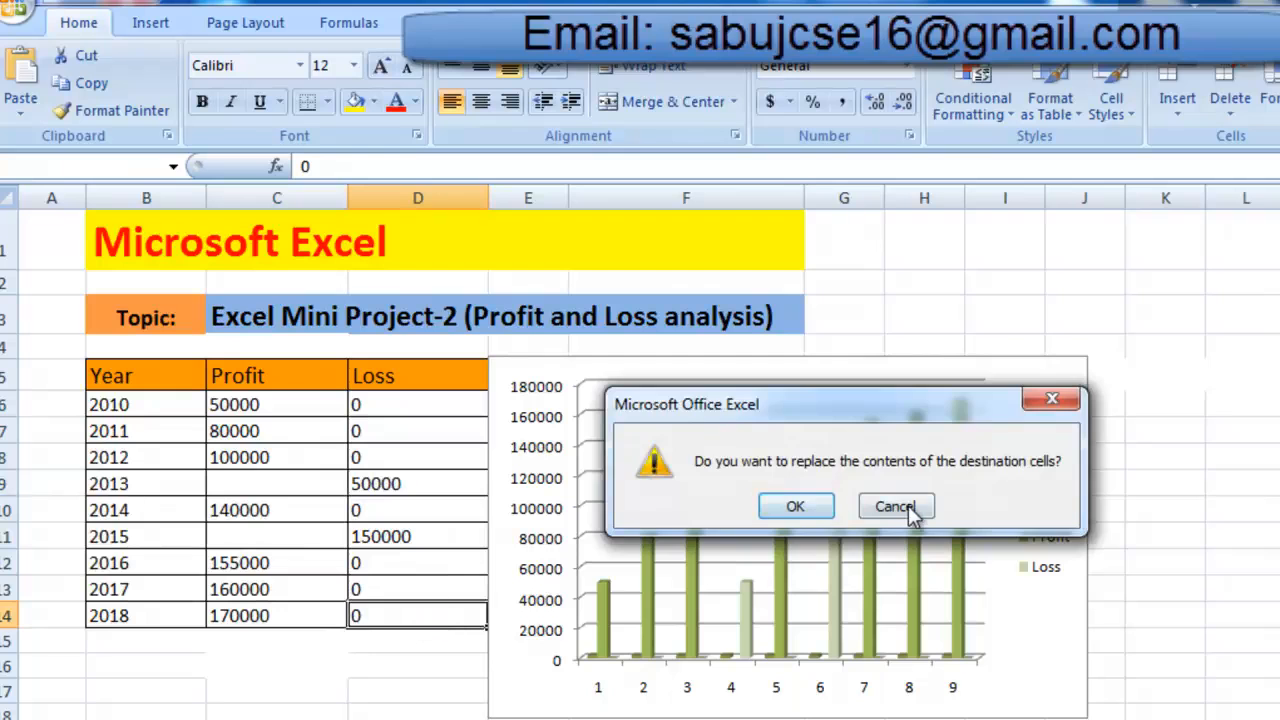
pyautogui.click(894, 507)
# Clear the year, profit and loss entries in B6:D14 below the table's header row
pyautogui.moveTo(100, 408); pyautogui.dragTo(409, 610)
pyautogui.press('Delete')
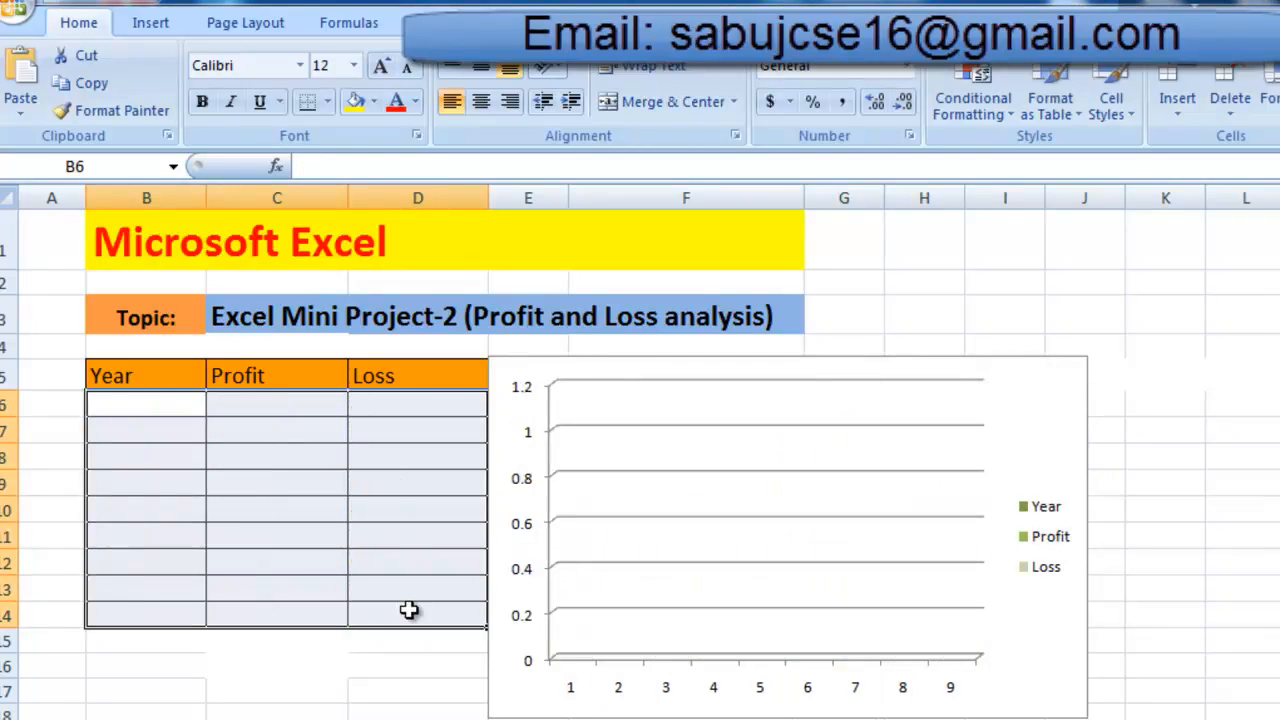
pyautogui.click(424, 705)
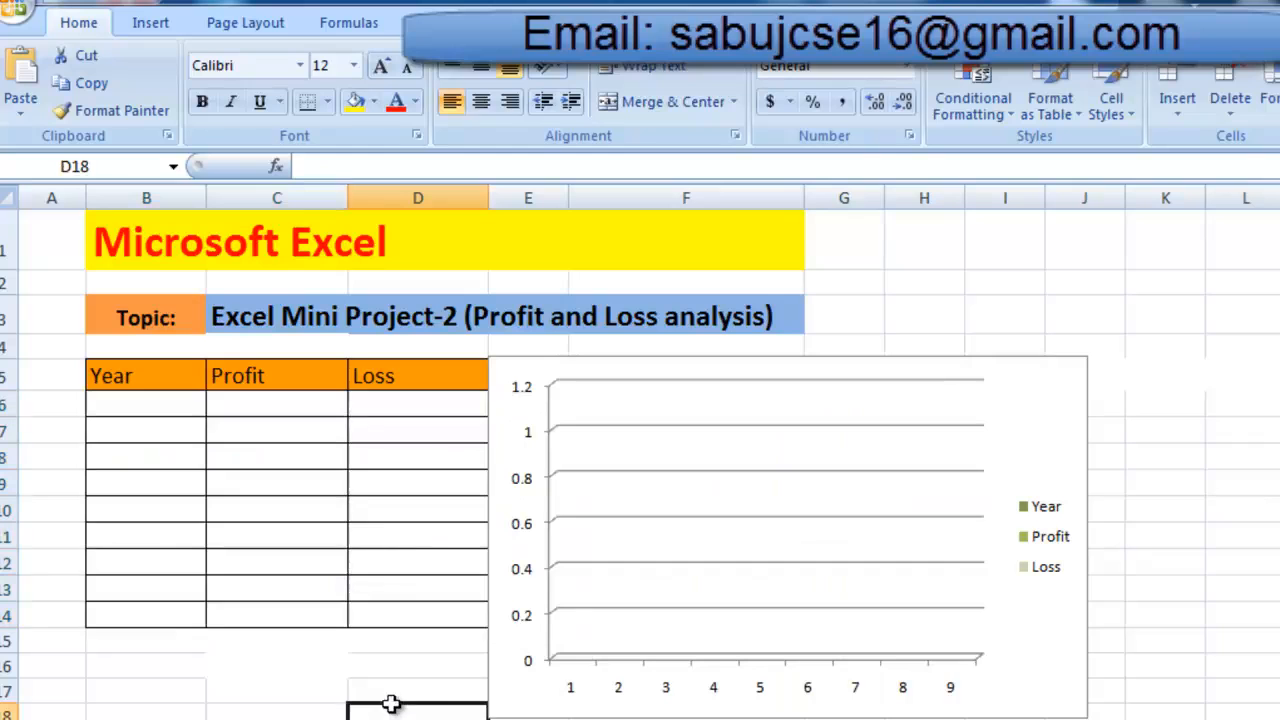
# Delete the column chart beside the profit and loss table
pyautogui.click(1043, 662)
pyautogui.press('Delete')
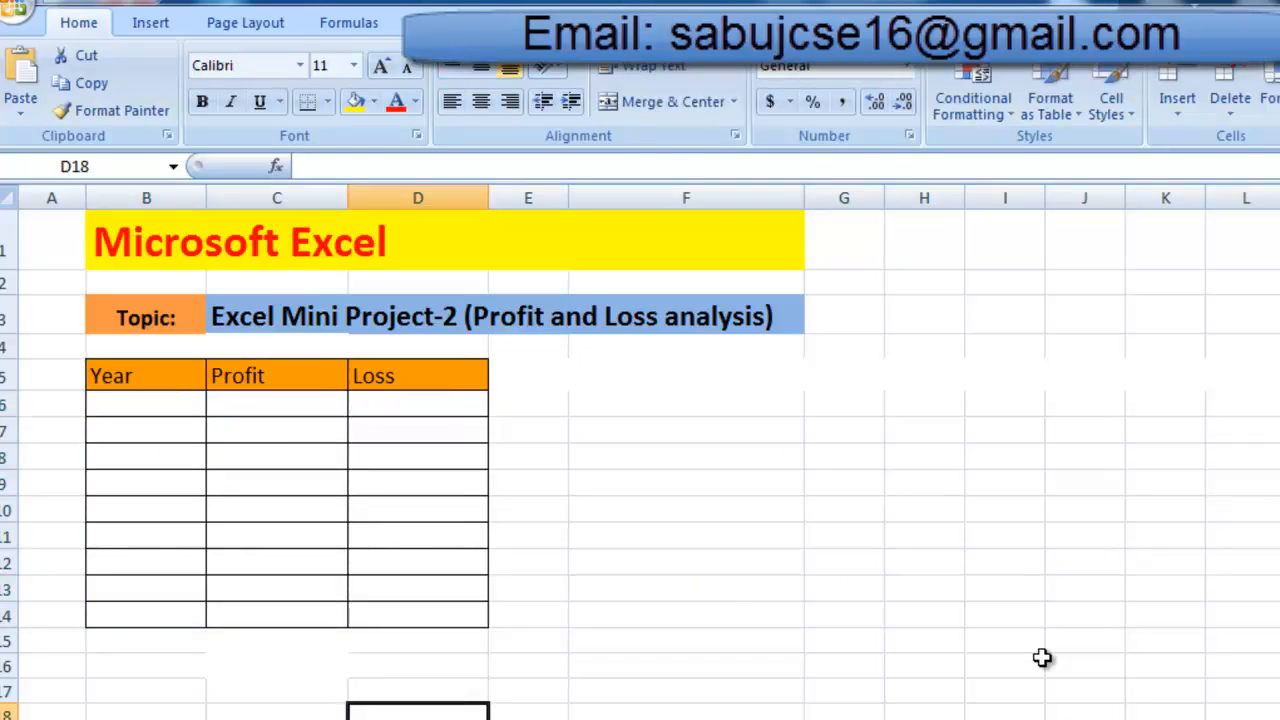
pyautogui.click(722, 608)
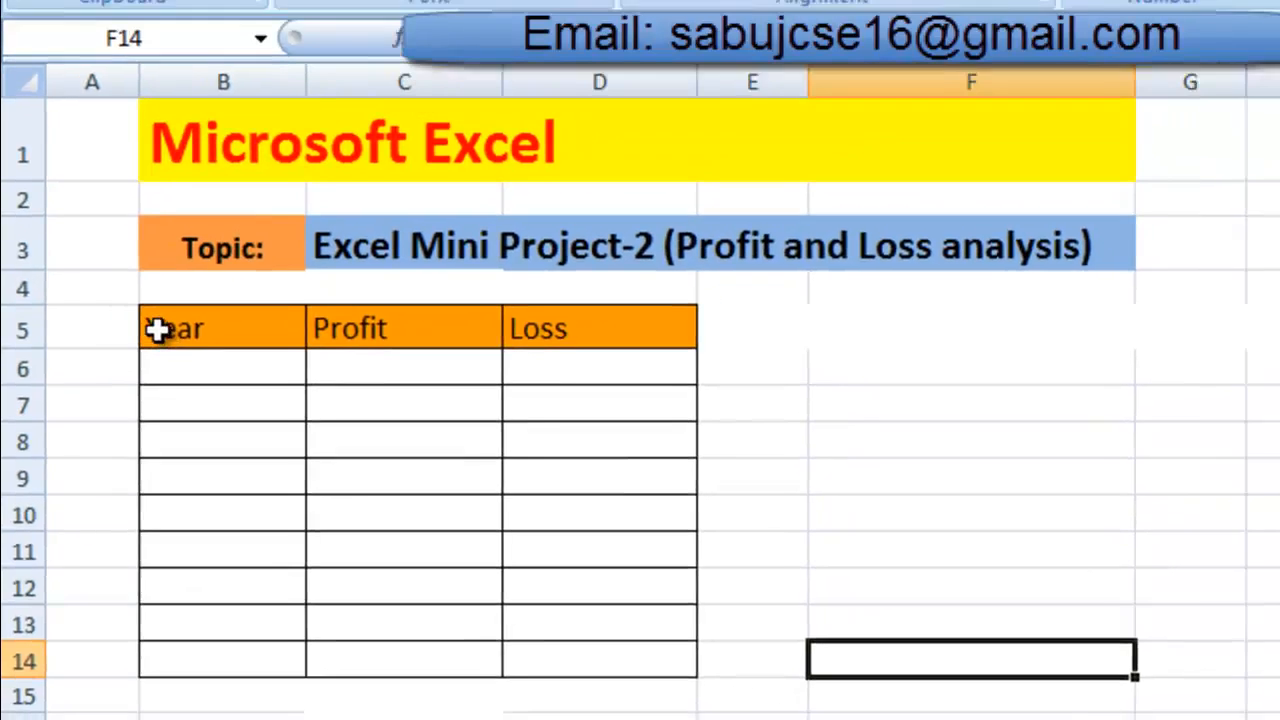
# Apply All Borders to the table range B5:D14
pyautogui.moveTo(165, 303); pyautogui.dragTo(664, 664)
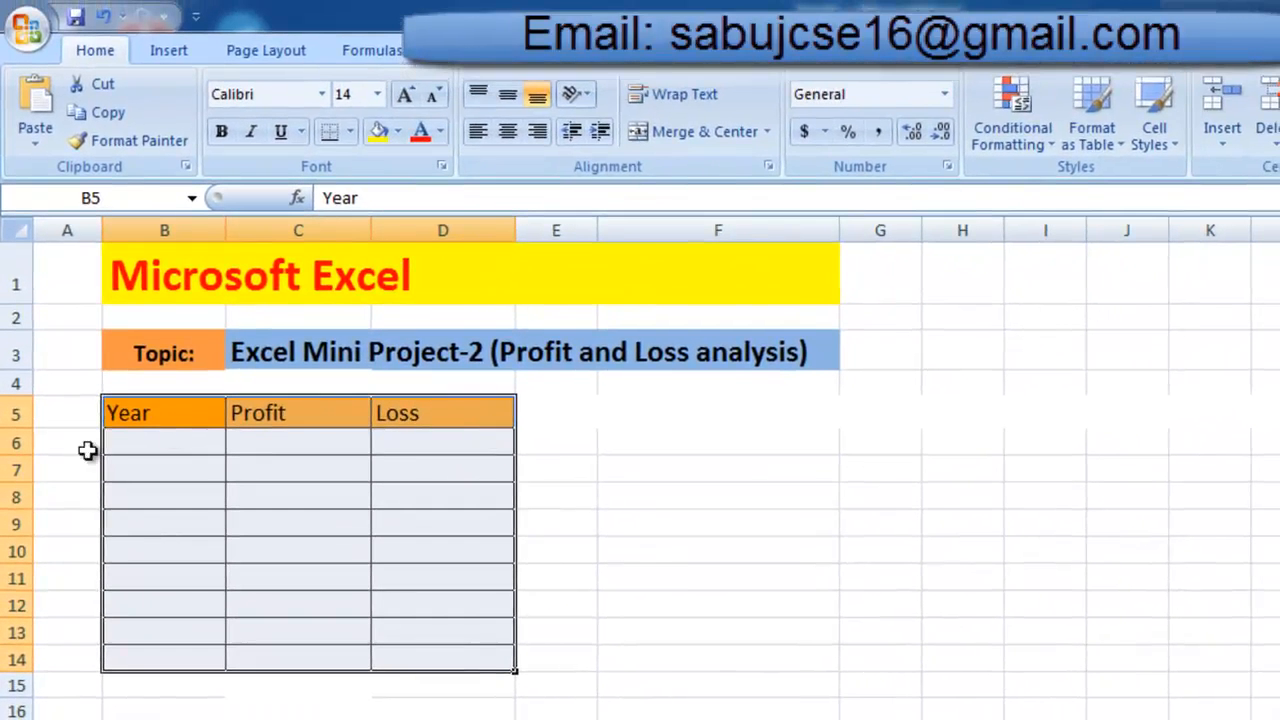
pyautogui.click(349, 133)
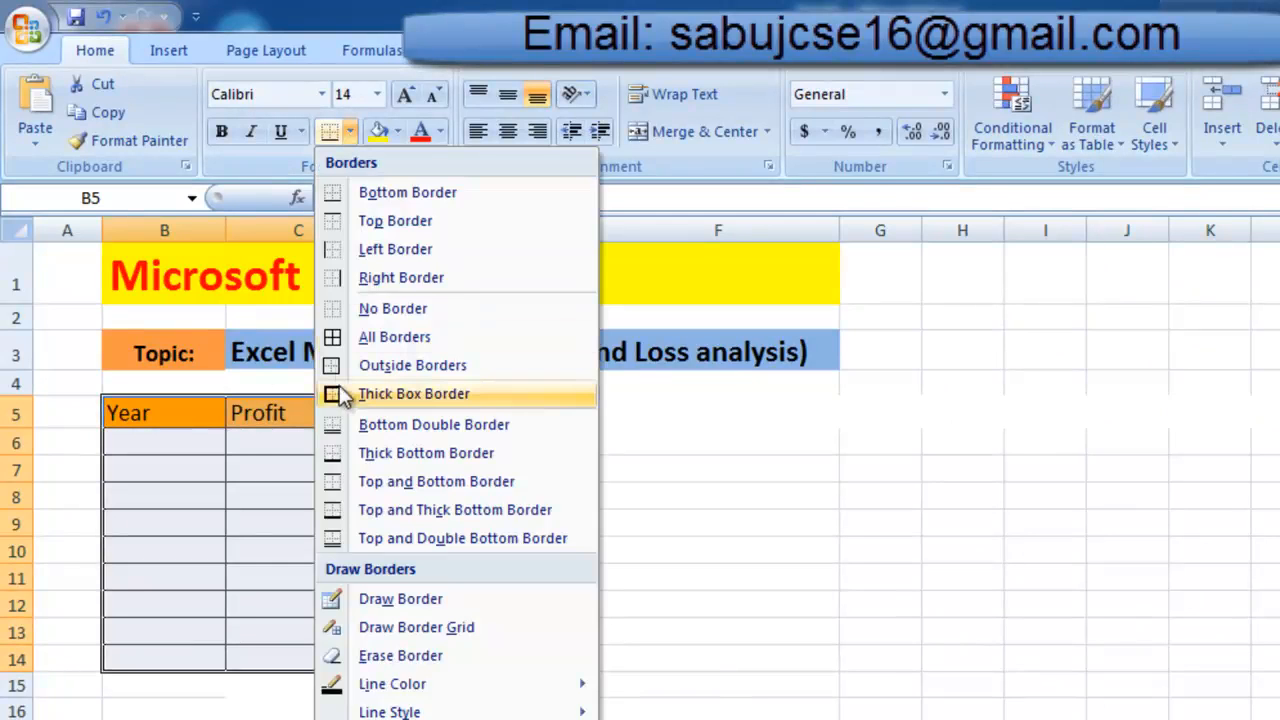
pyautogui.click(364, 337)
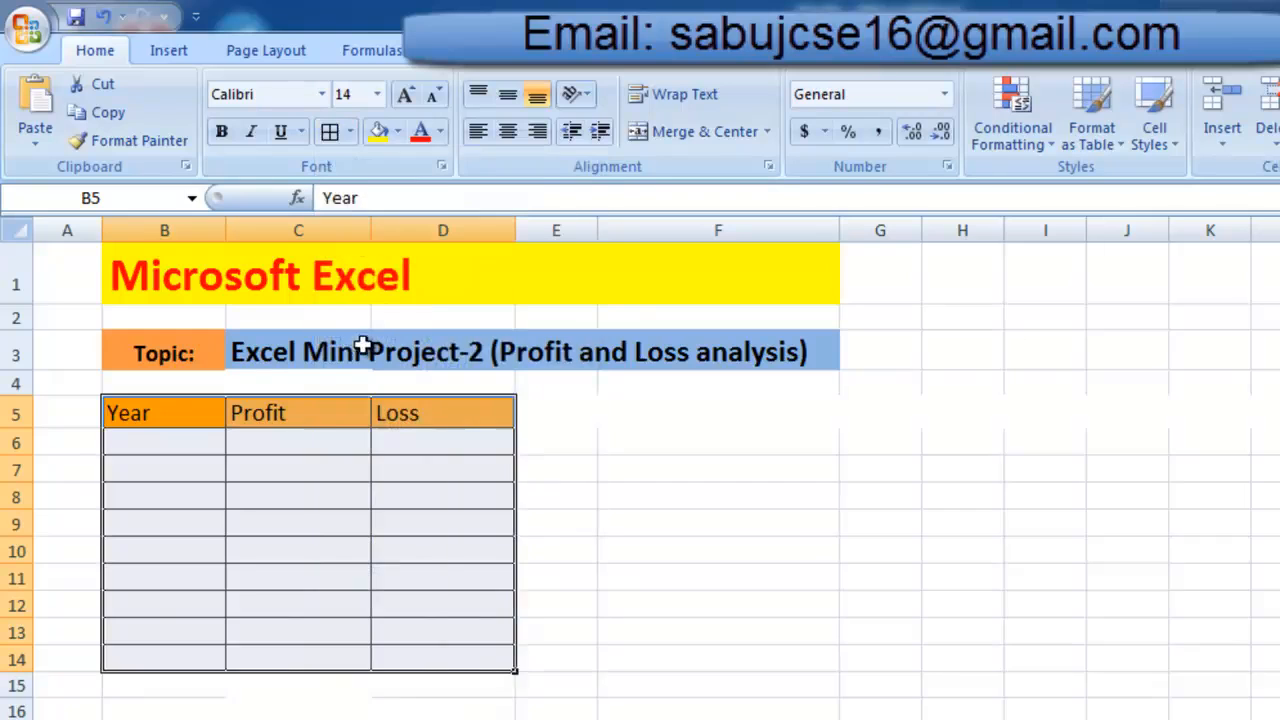
pyautogui.click(304, 526)
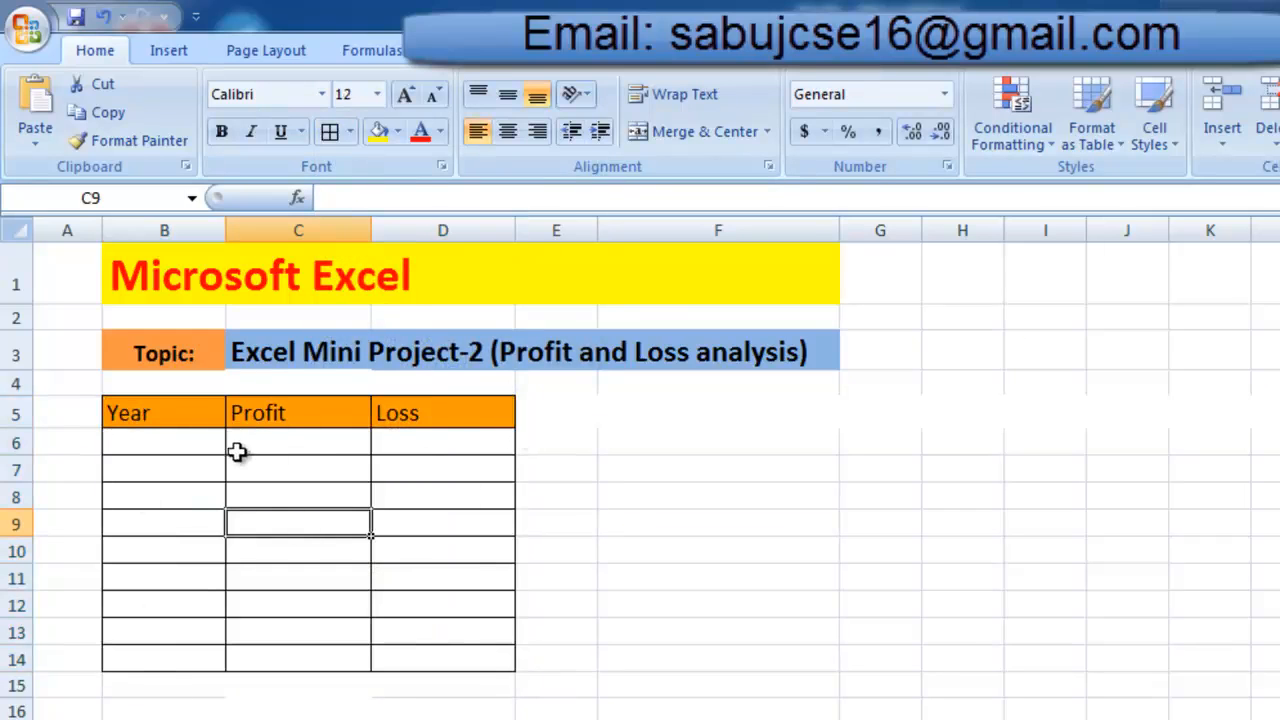
pyautogui.moveTo(138, 412); pyautogui.dragTo(469, 427)
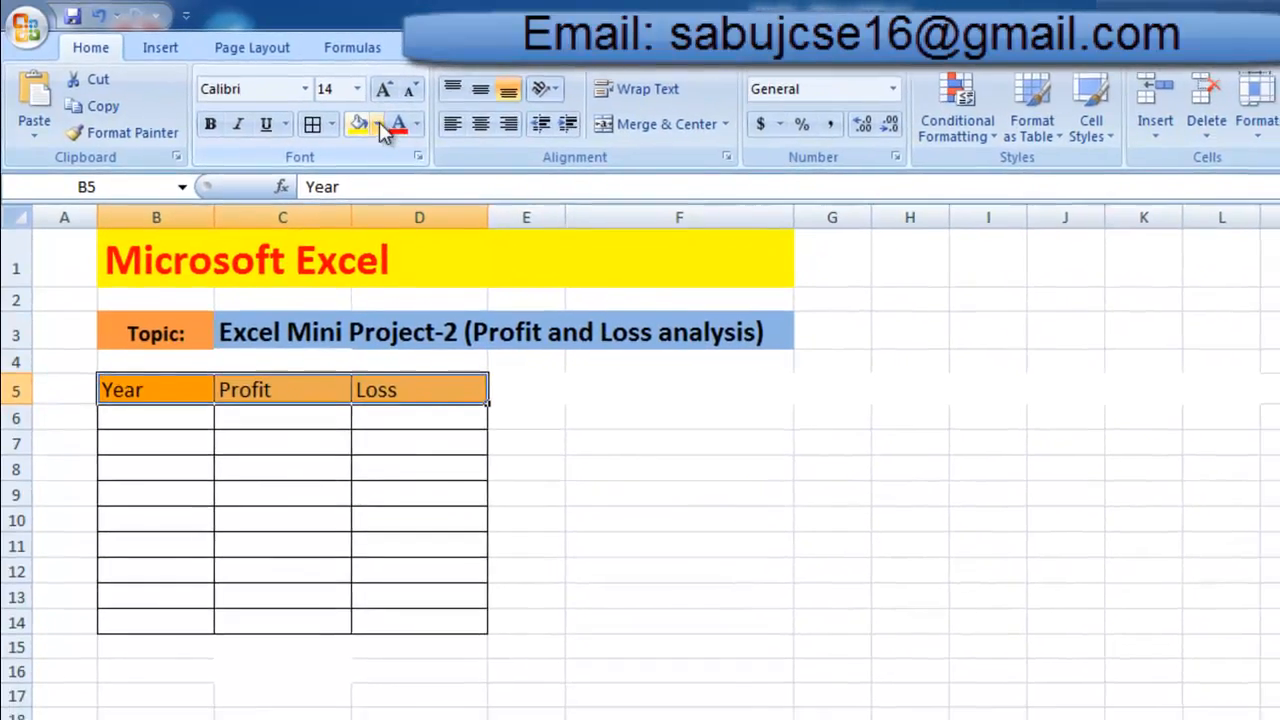
pyautogui.click(379, 124)
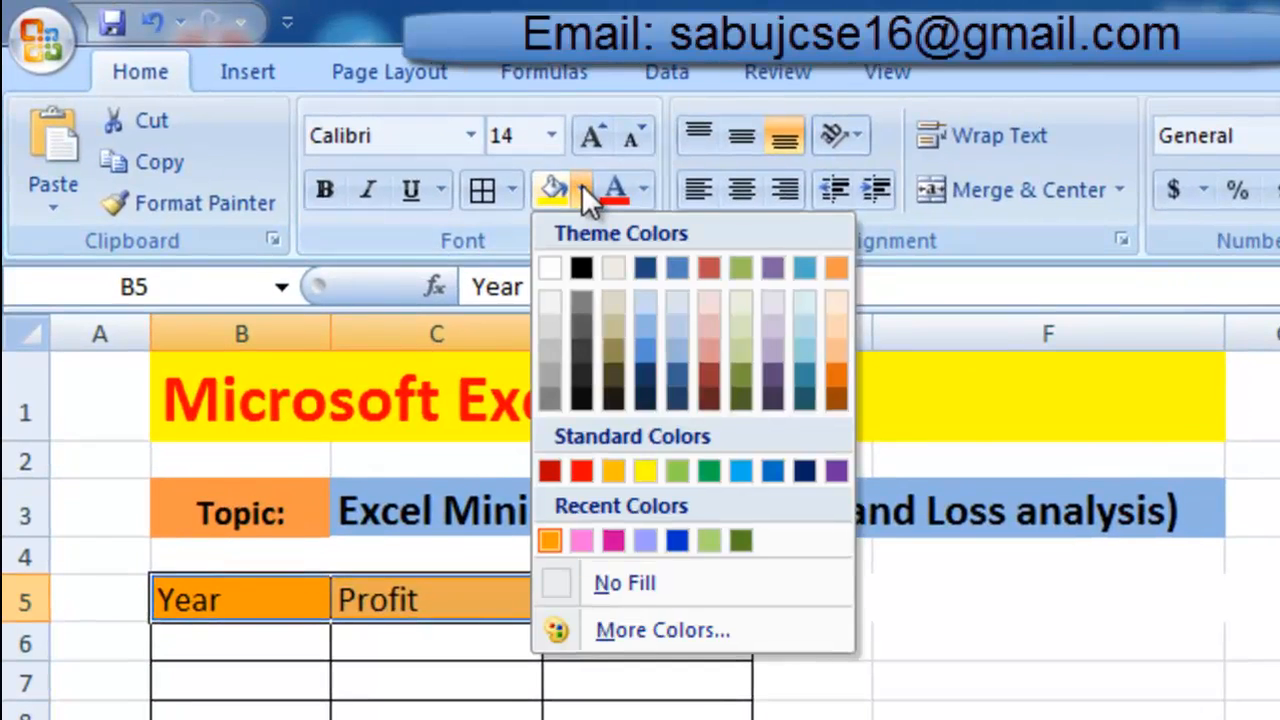
pyautogui.click(583, 191)
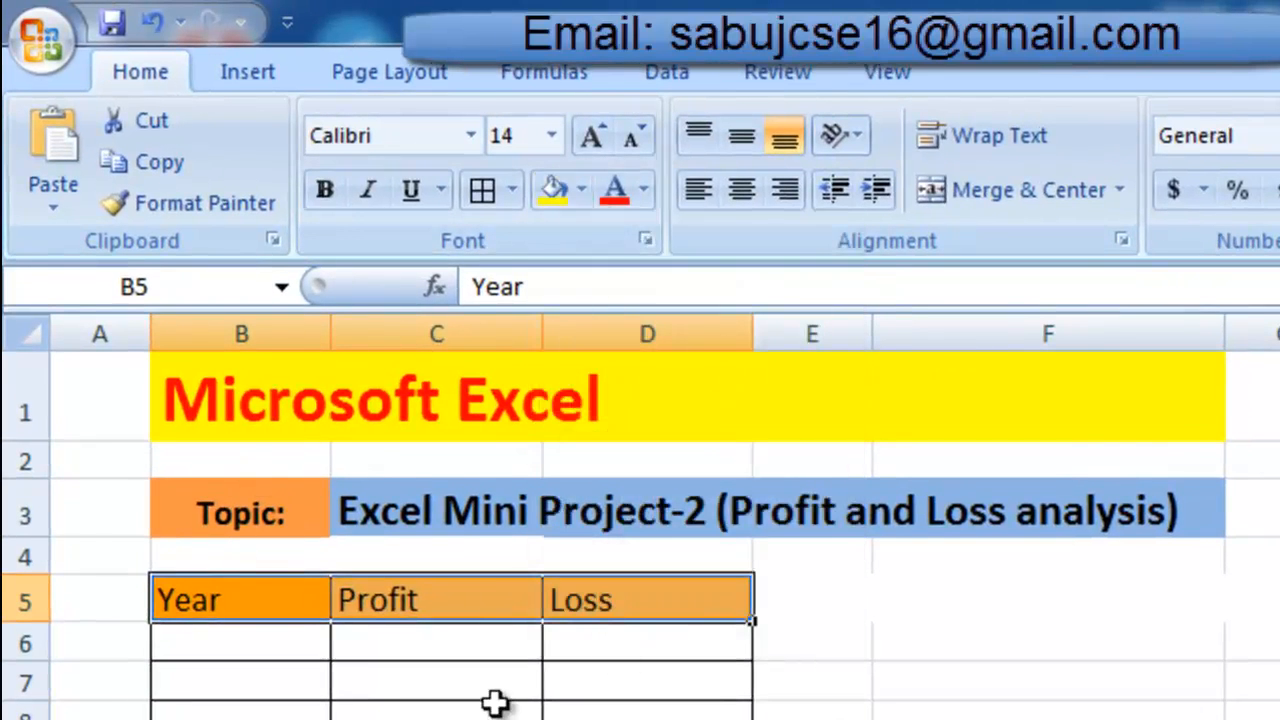
pyautogui.click(322, 637)
pyautogui.click(226, 594)
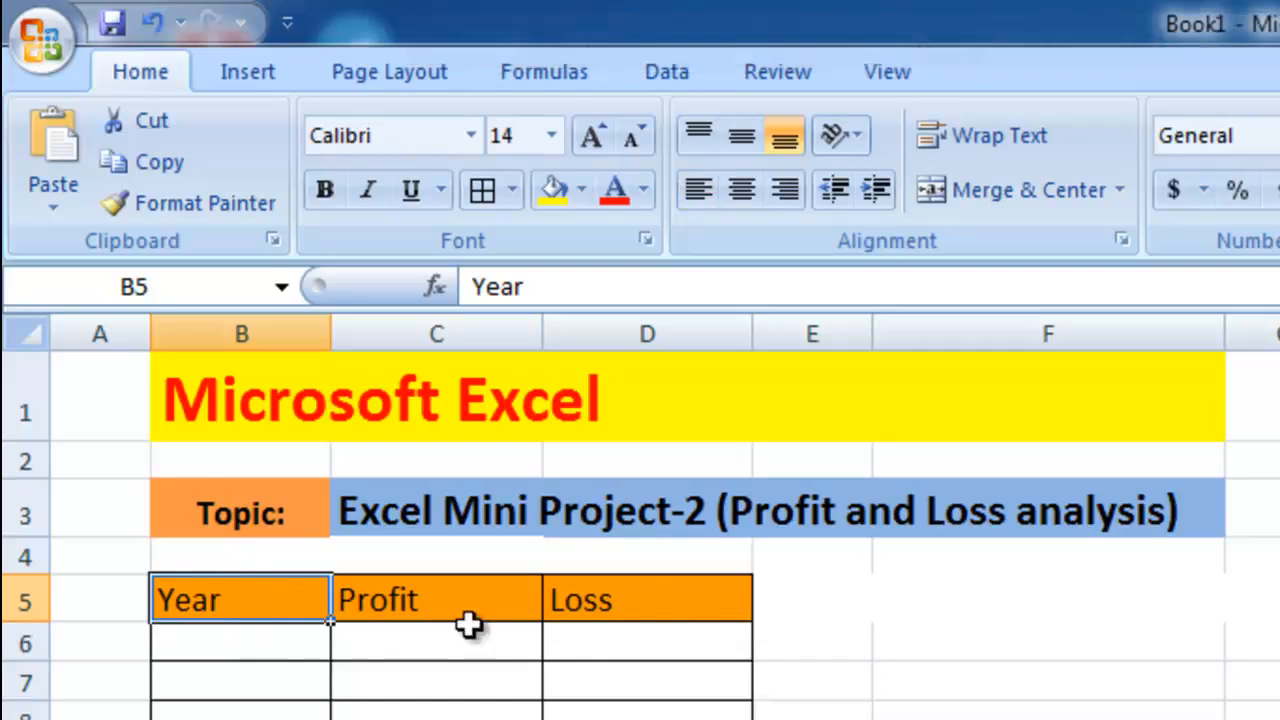
pyautogui.click(437, 719)
# Enter the years 2010 in B6 and 2011 in B7 under the Year header
pyautogui.click(234, 645)
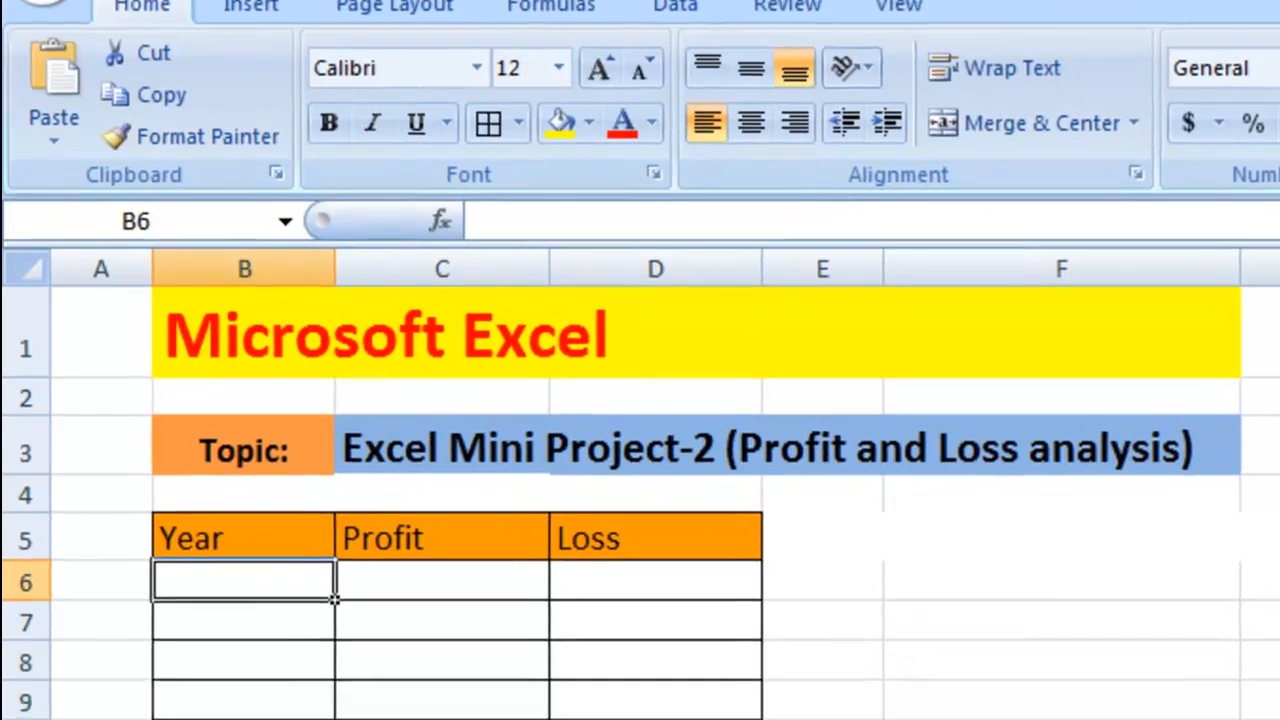
pyautogui.write('2010')
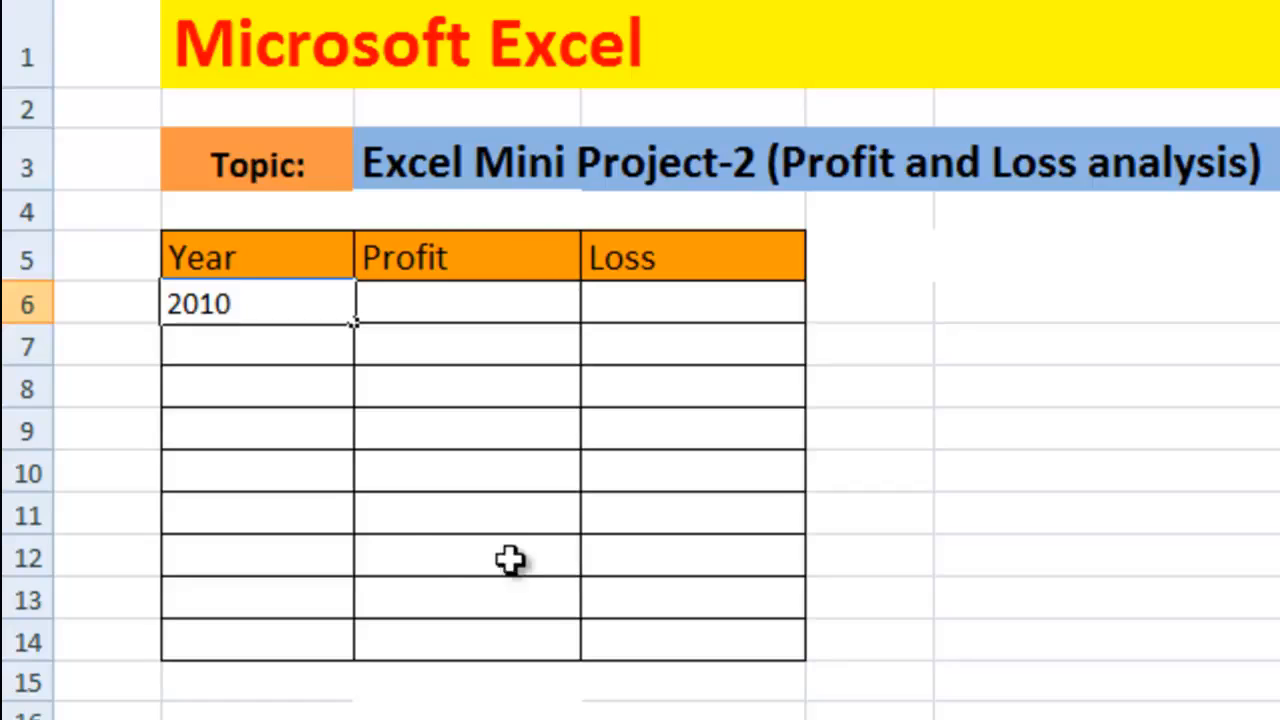
pyautogui.click(346, 530)
pyautogui.click(262, 340)
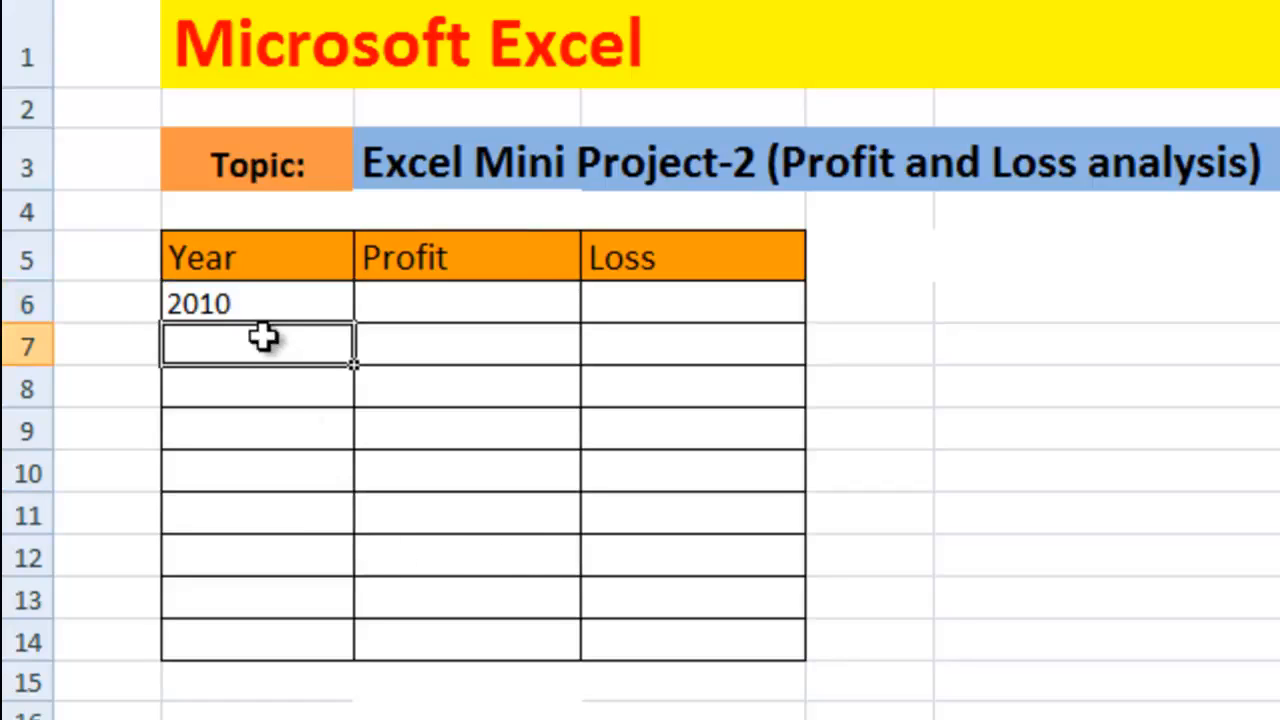
pyautogui.write('2011')
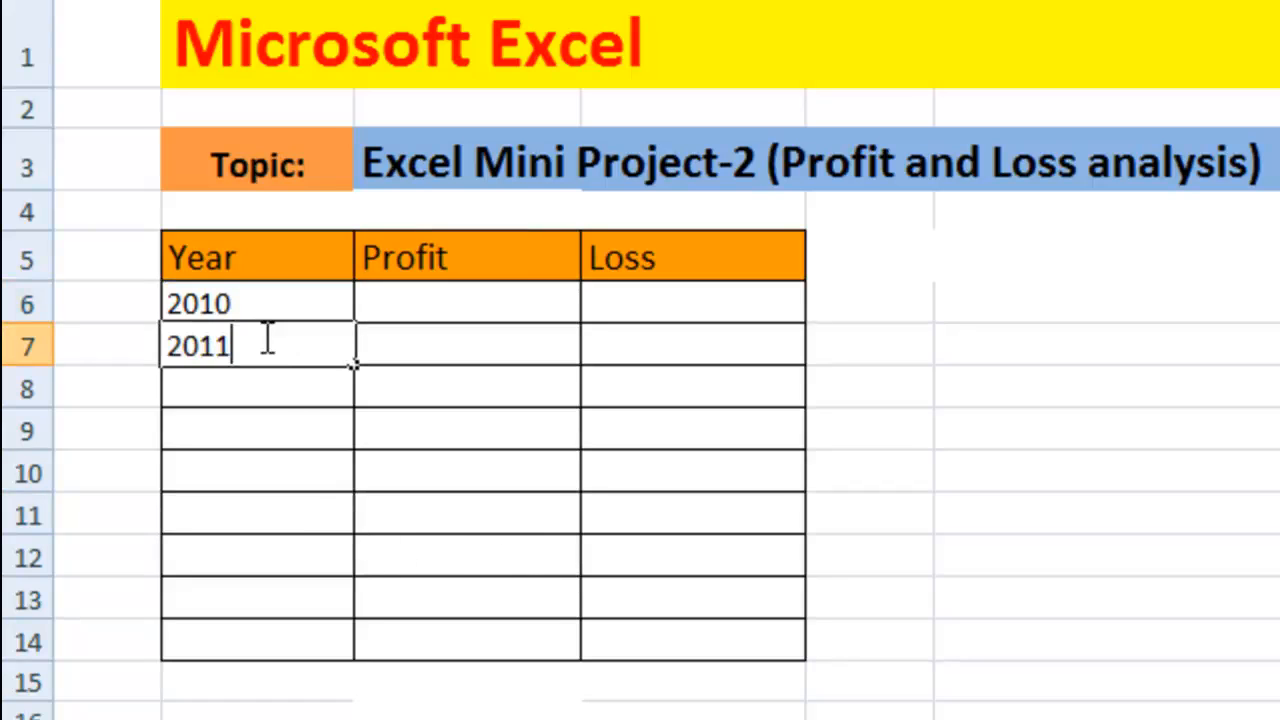
pyautogui.press('Return')
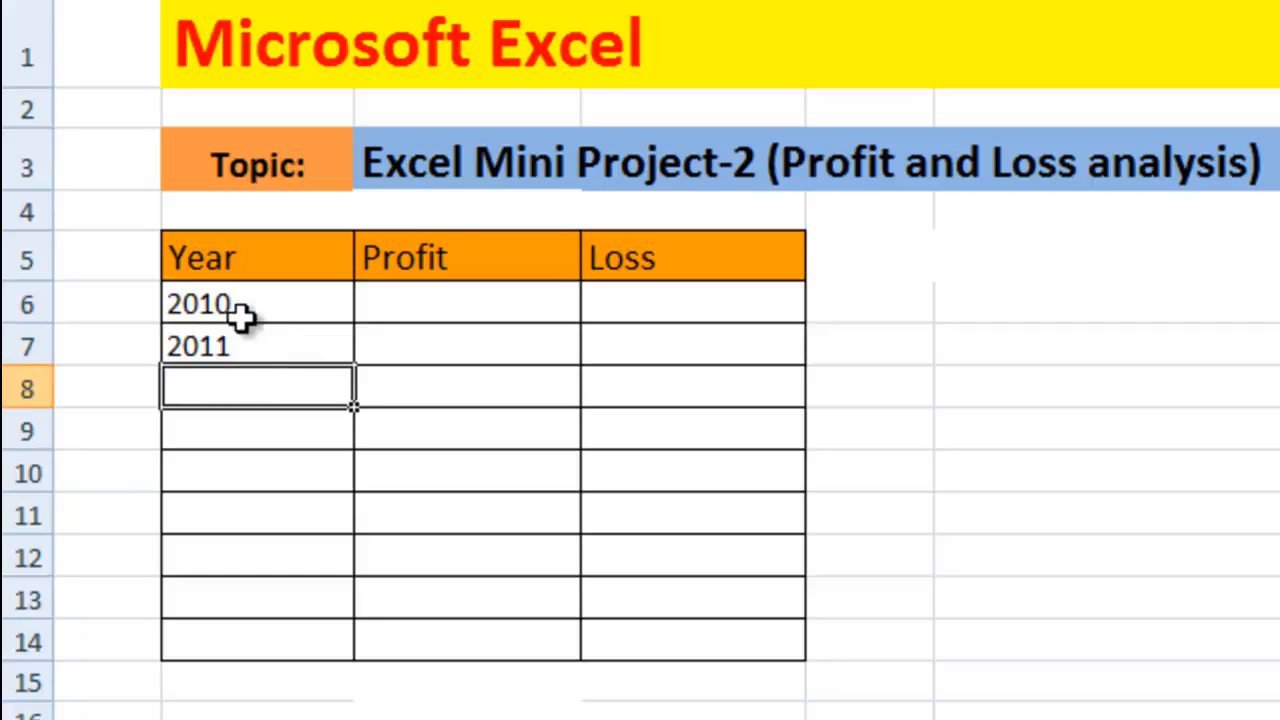
# Extend the year series from B6:B7 down to 2012 in B8 and select B6:B8
pyautogui.moveTo(245, 304); pyautogui.dragTo(245, 347)
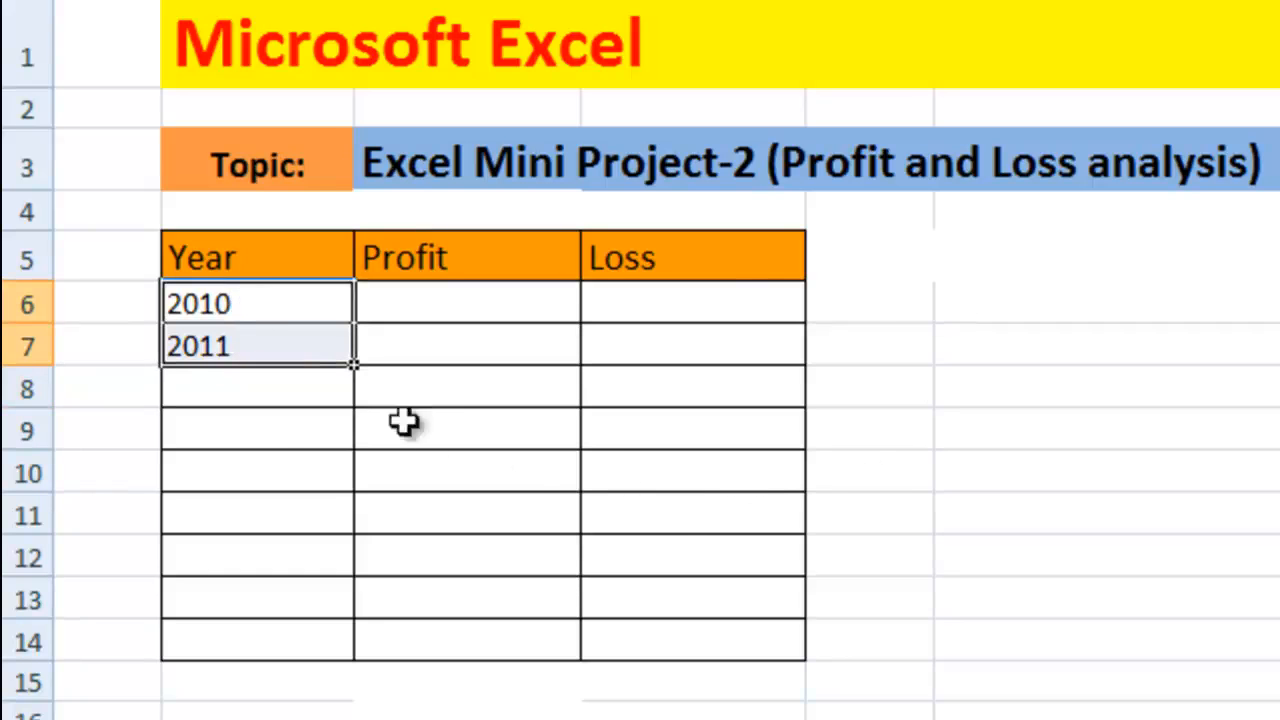
pyautogui.moveTo(355, 366); pyautogui.dragTo(354, 497)
pyautogui.click(360, 551)
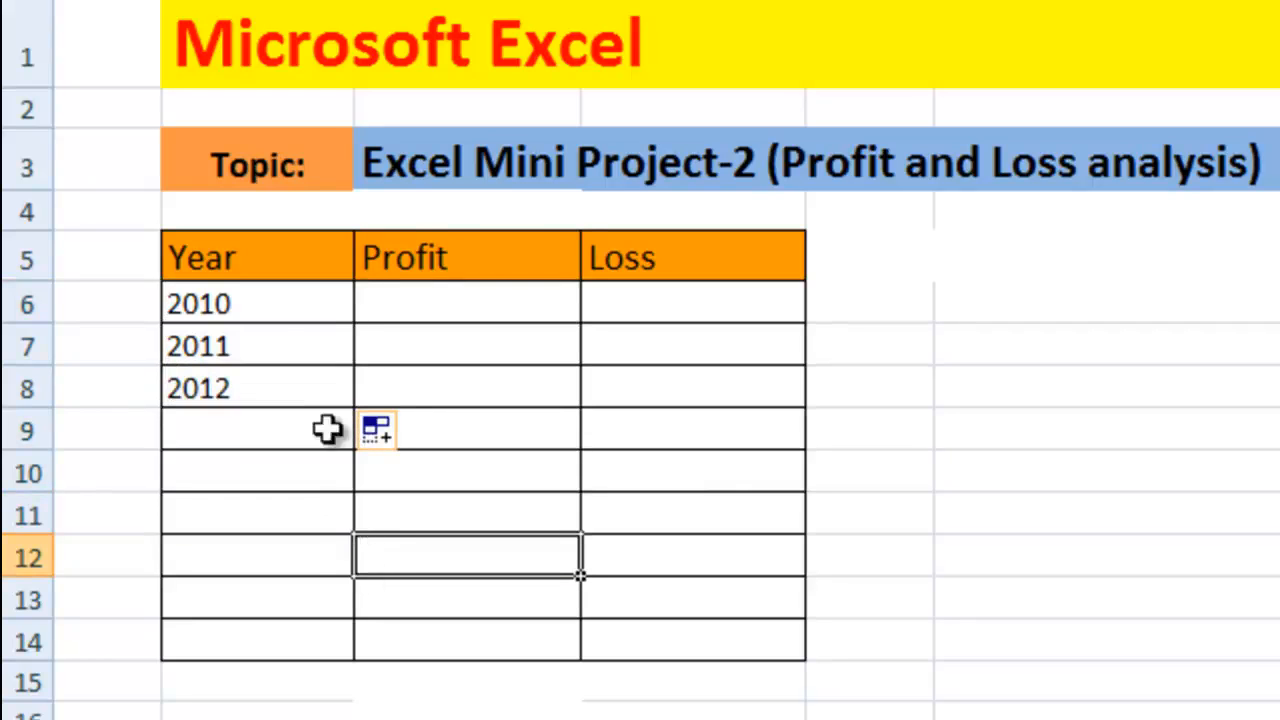
pyautogui.moveTo(297, 303); pyautogui.dragTo(289, 380)
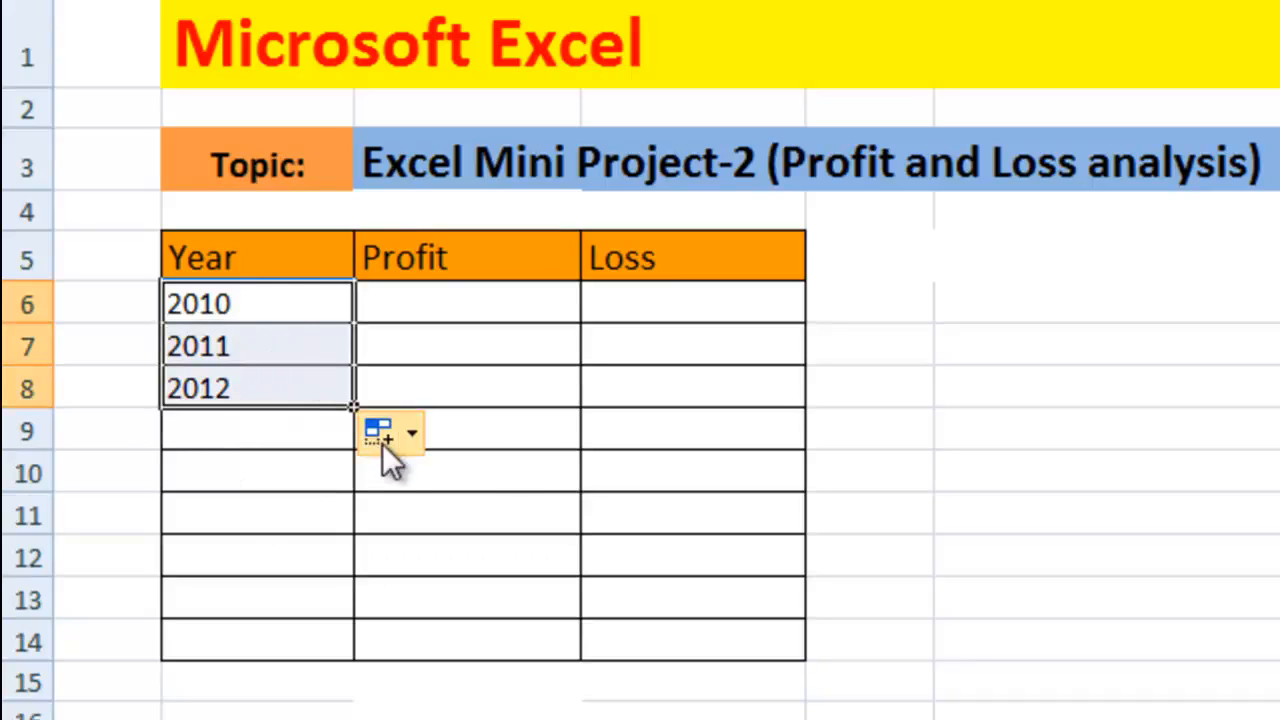
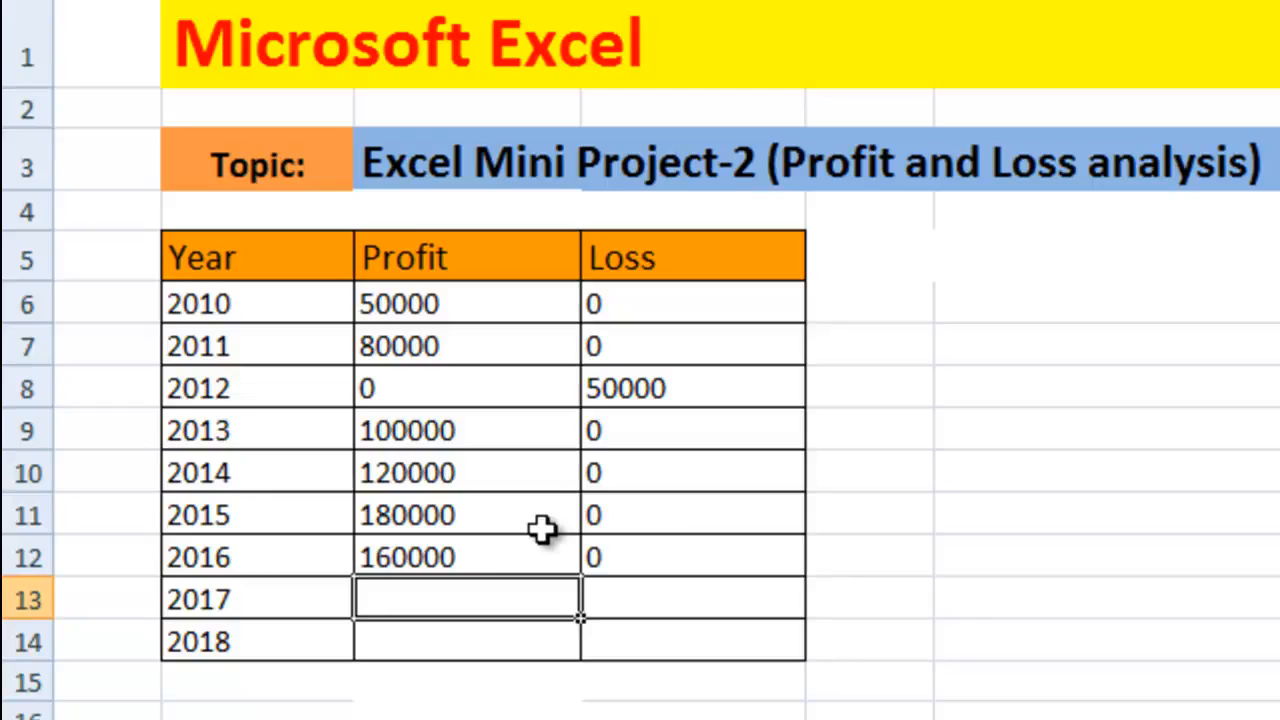
# Fill in the 2017 row with a profit of 0 and a loss of 80000
pyautogui.write('0')
pyautogui.press('Tab')
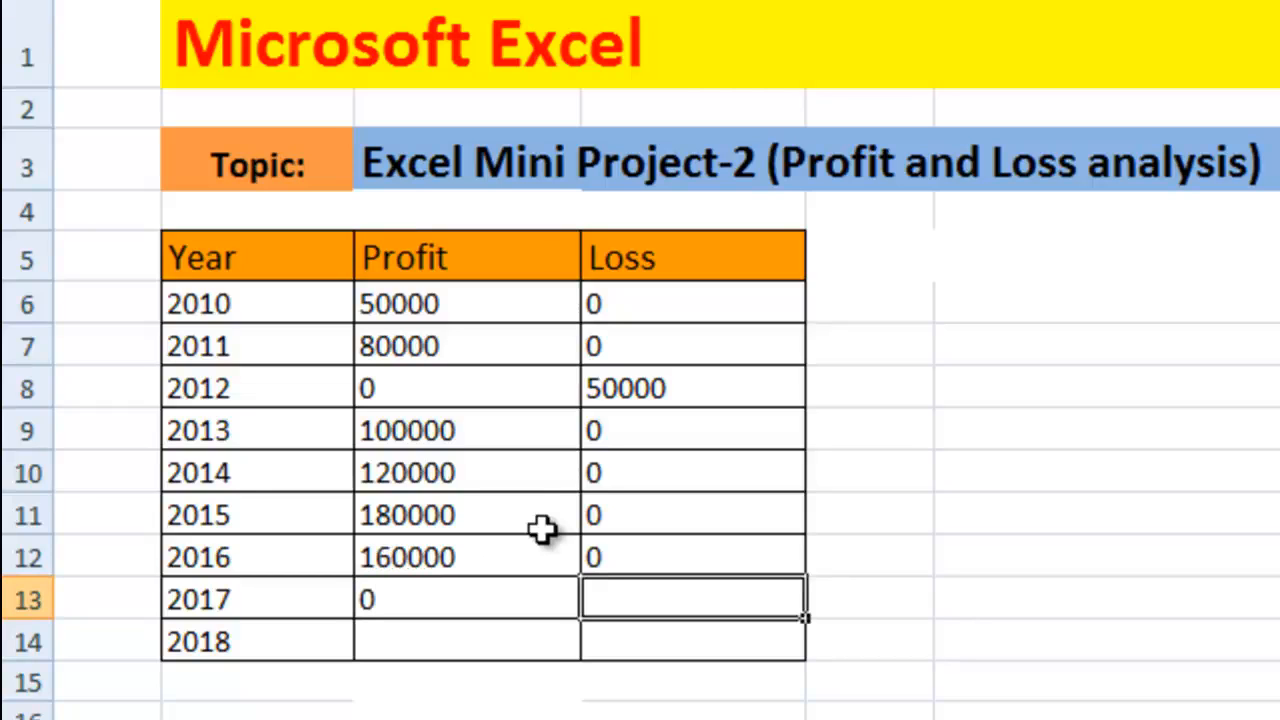
pyautogui.write('6000')
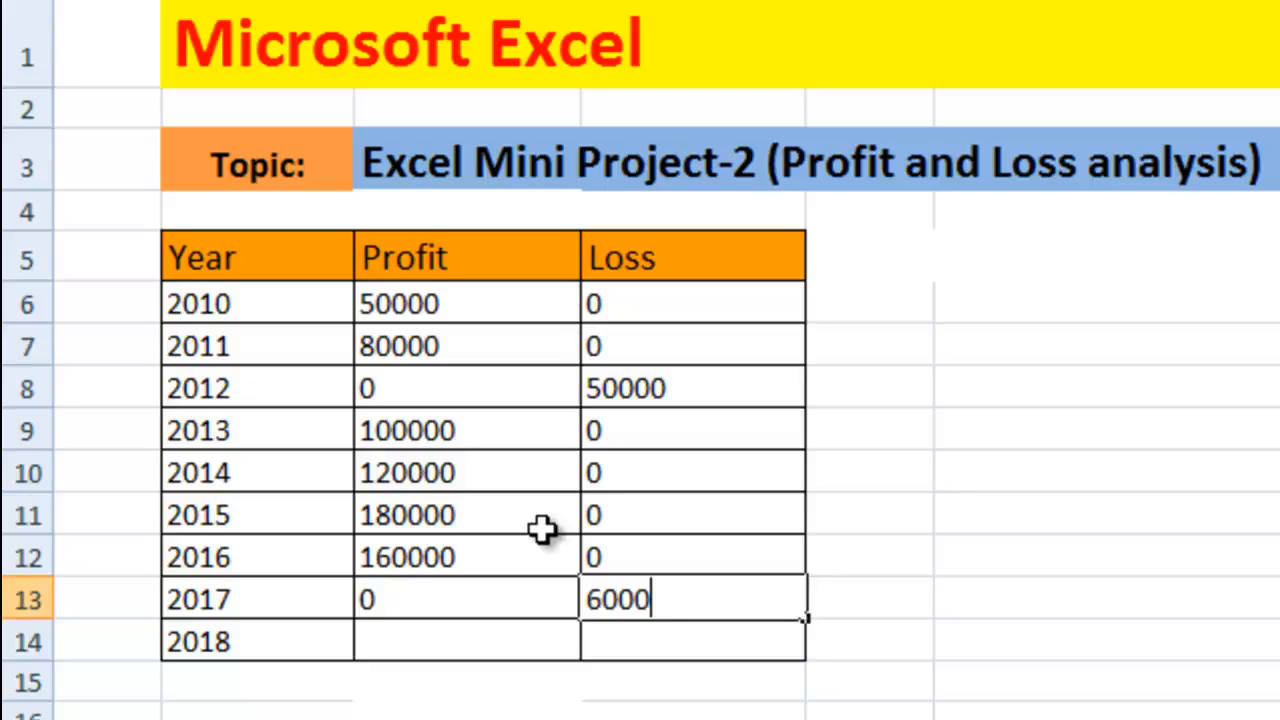
pyautogui.press('BackSpace')
pyautogui.press('BackSpace')
pyautogui.press('BackSpace')
pyautogui.press('BackSpace')
pyautogui.write('8000')
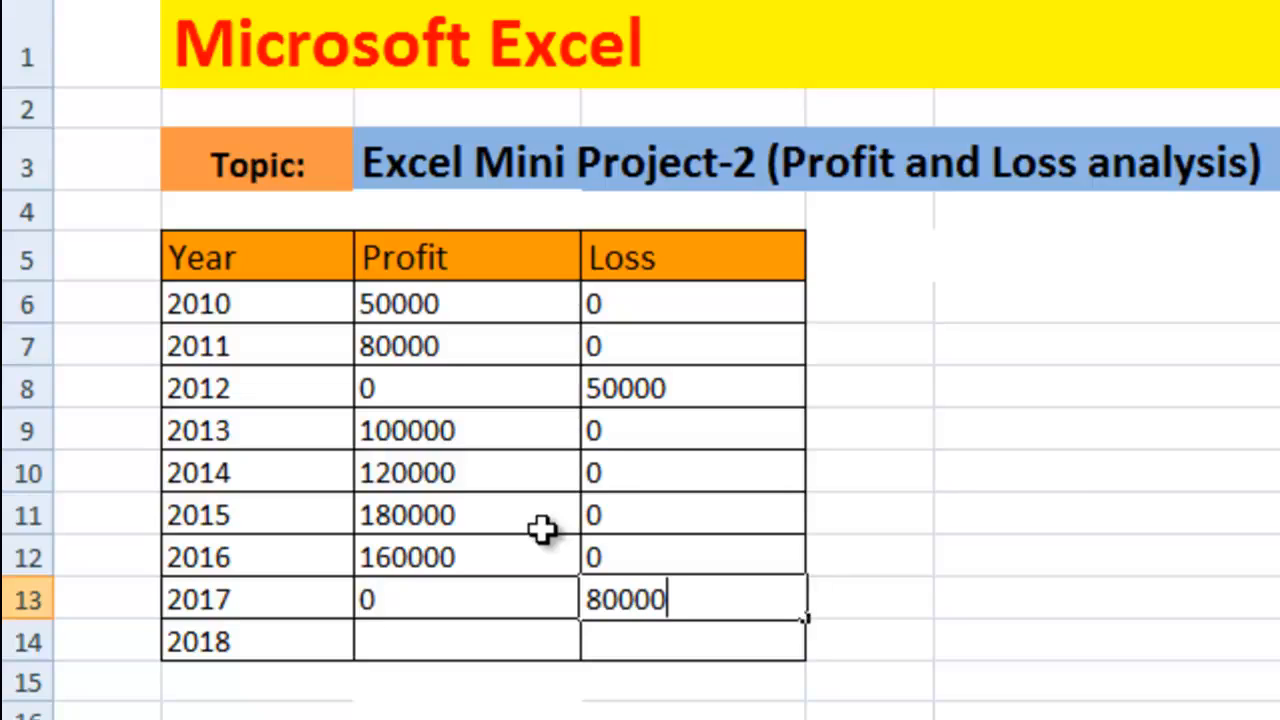
pyautogui.write('0')
pyautogui.press('Tab')
# Fill in the 2018 row with a profit of 150000 and a loss of 0
pyautogui.press('Left')
pyautogui.press('Left')
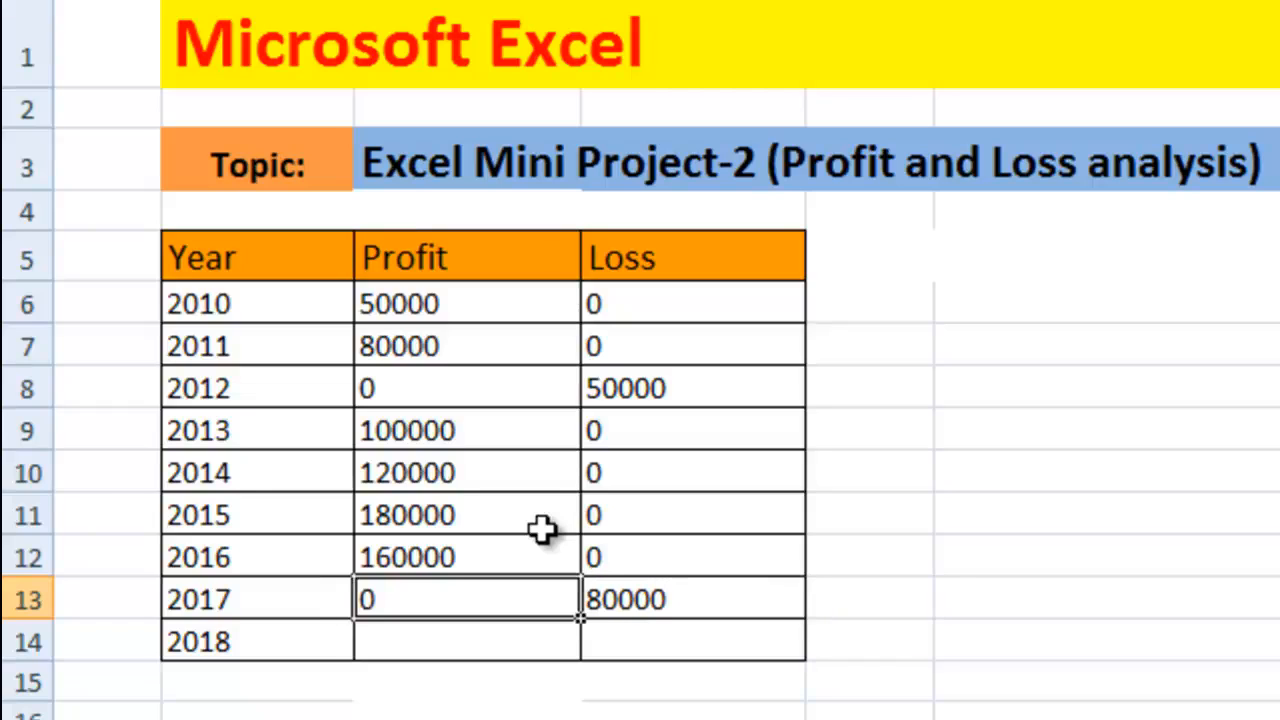
pyautogui.press('Down')
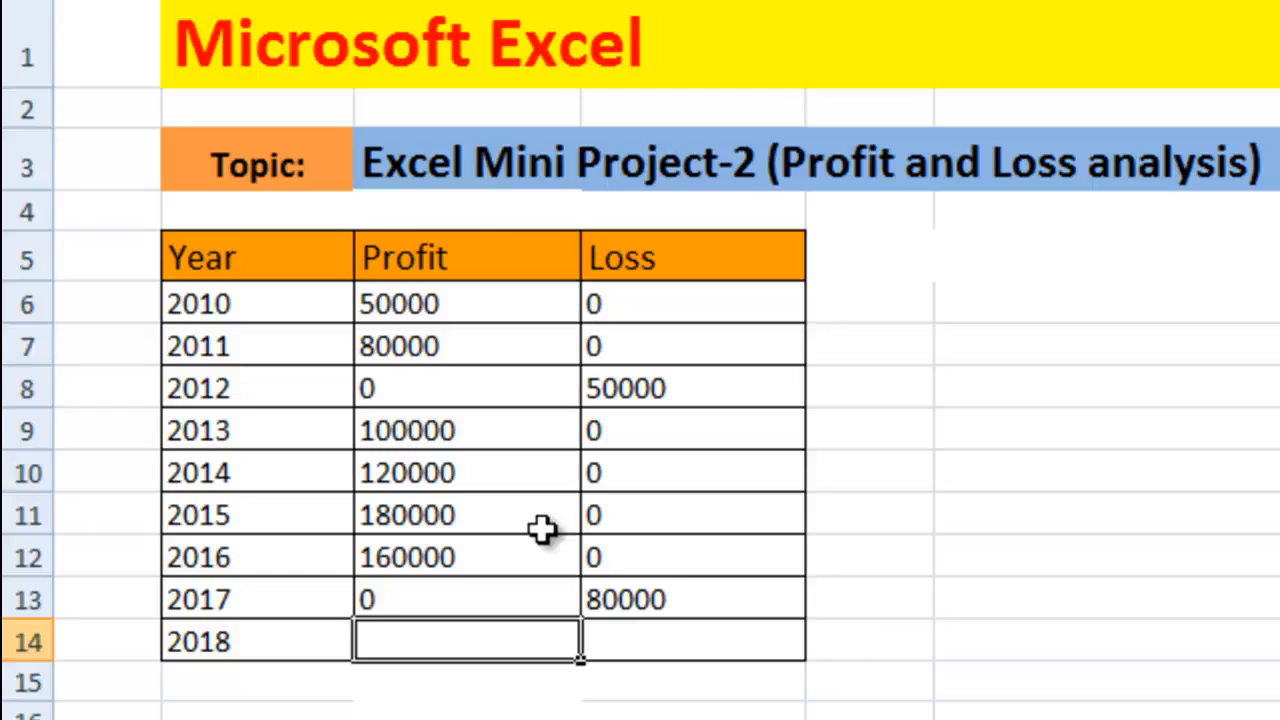
pyautogui.write('1')
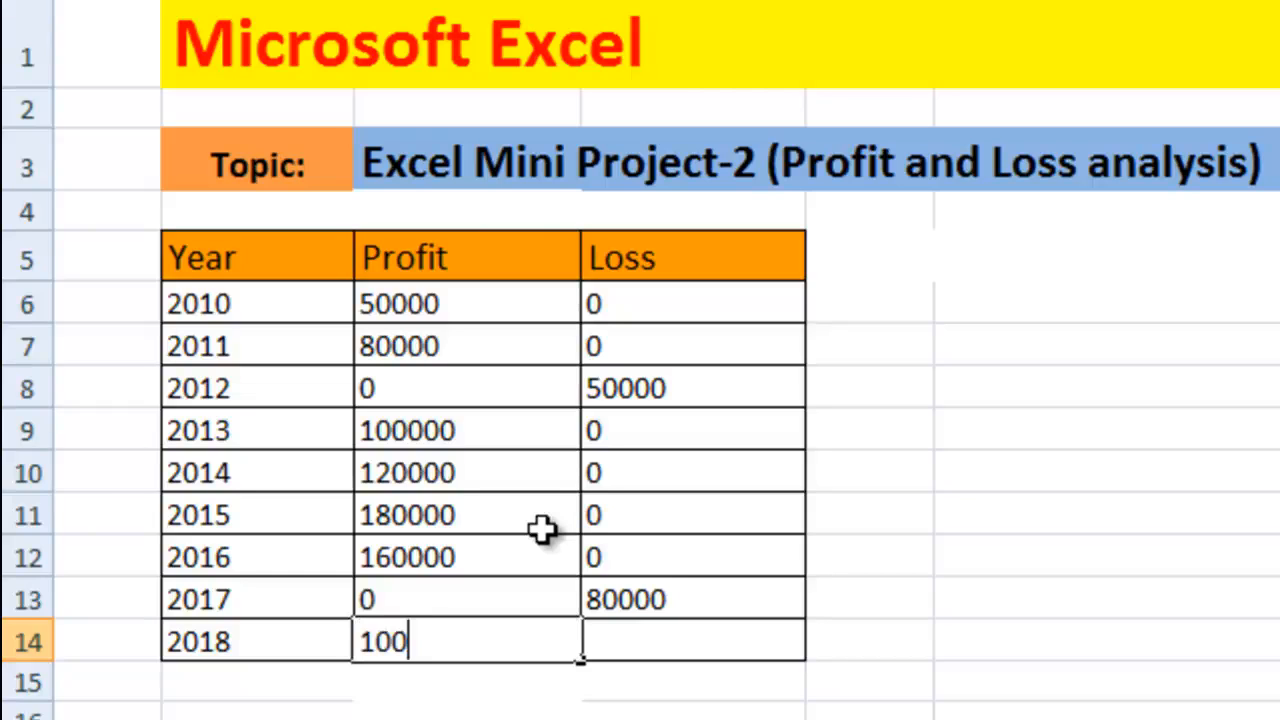
pyautogui.write('50000')
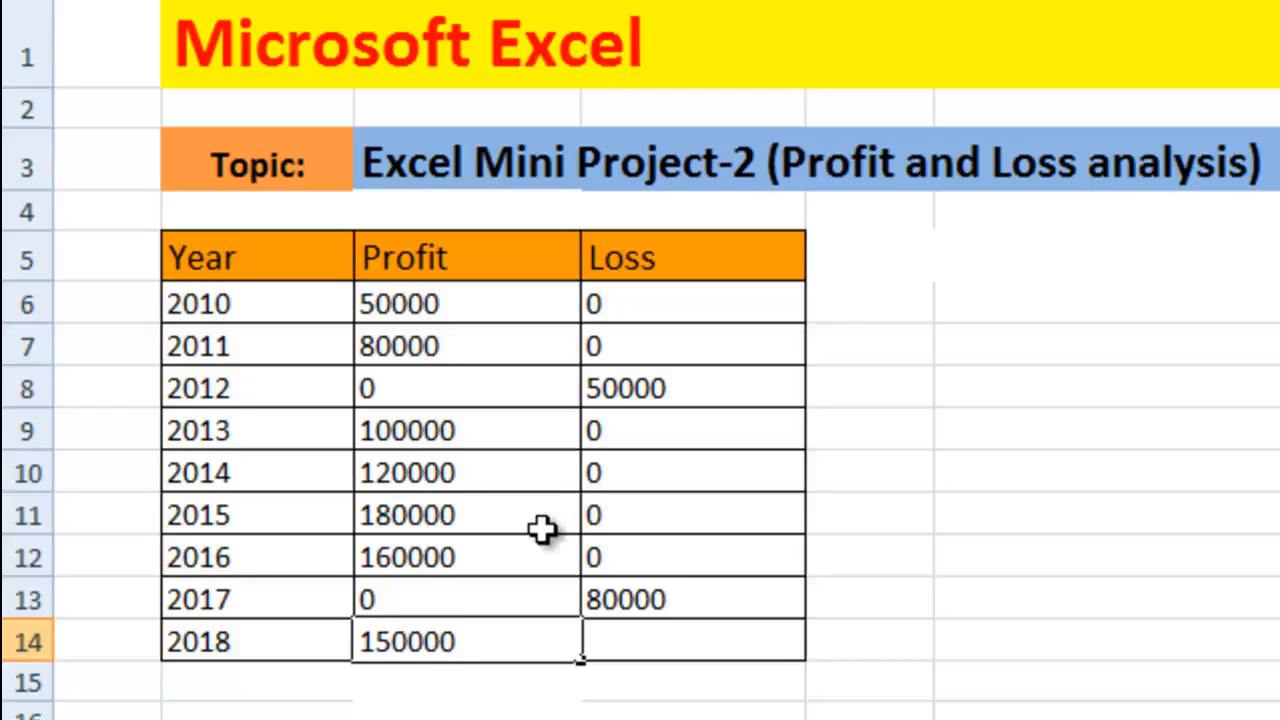
pyautogui.press('Tab')
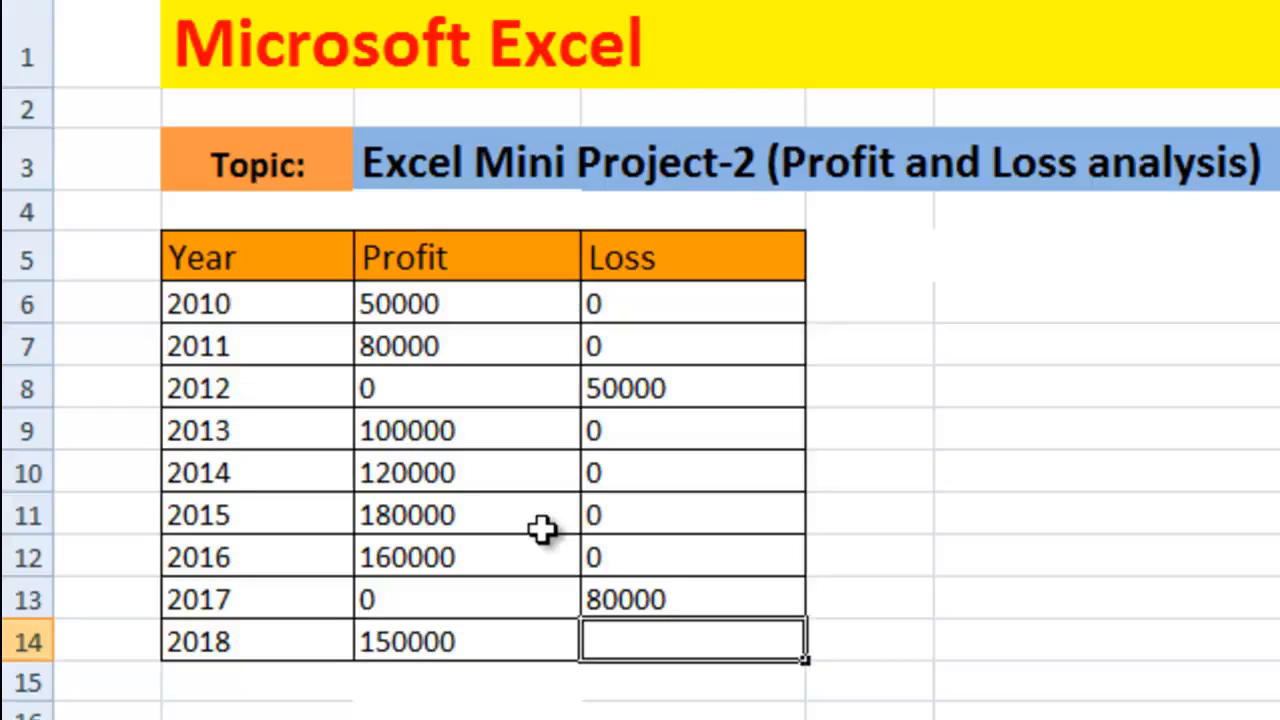
pyautogui.click(860, 507)
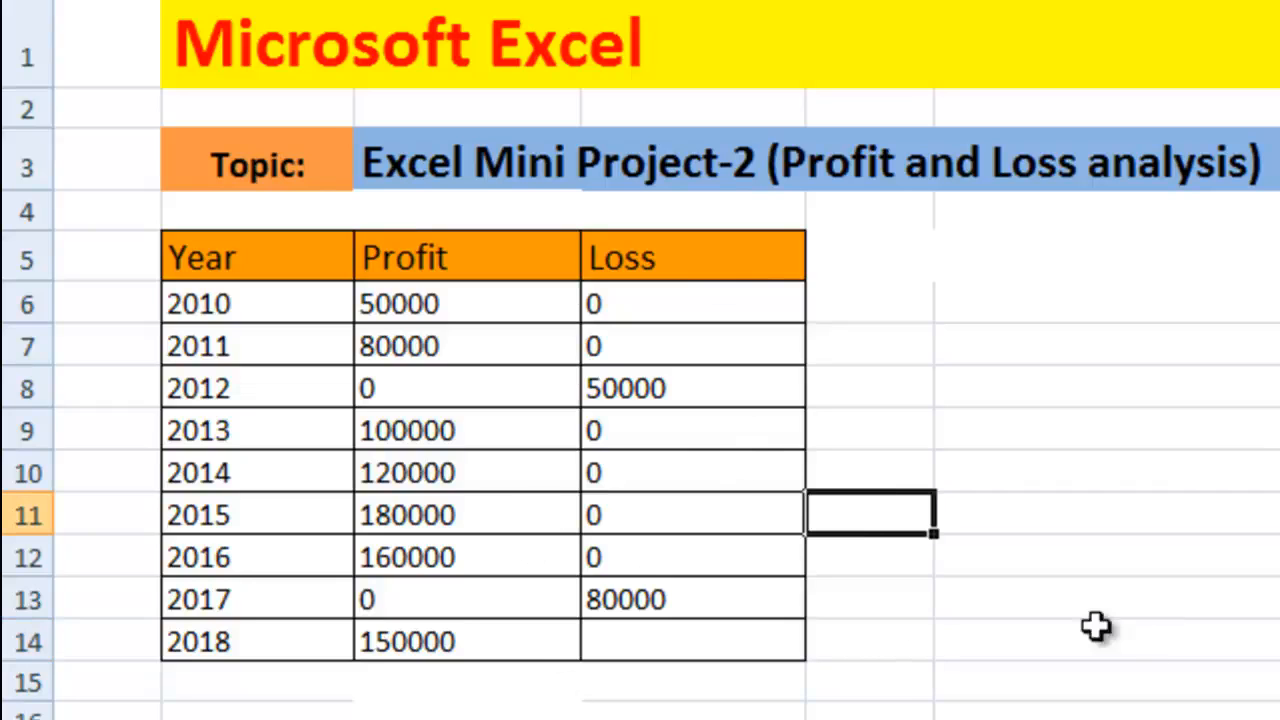
pyautogui.click(714, 643)
pyautogui.write('0')
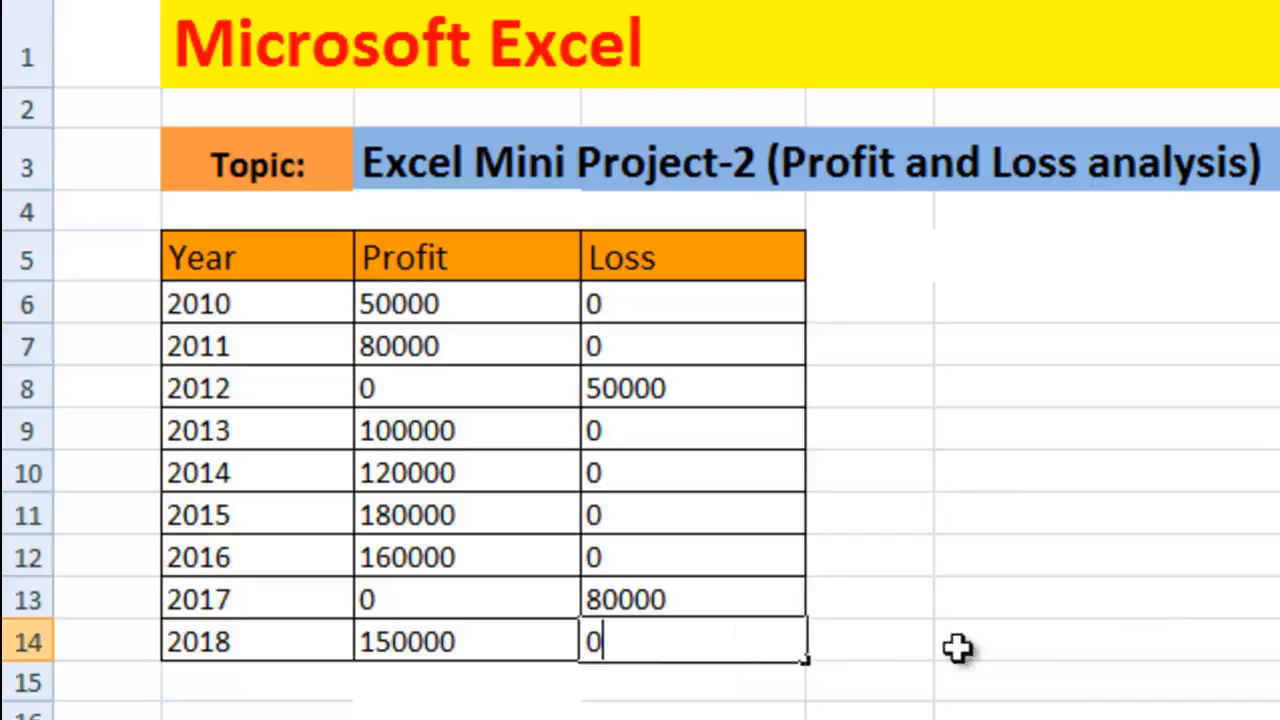
pyautogui.click(960, 648)
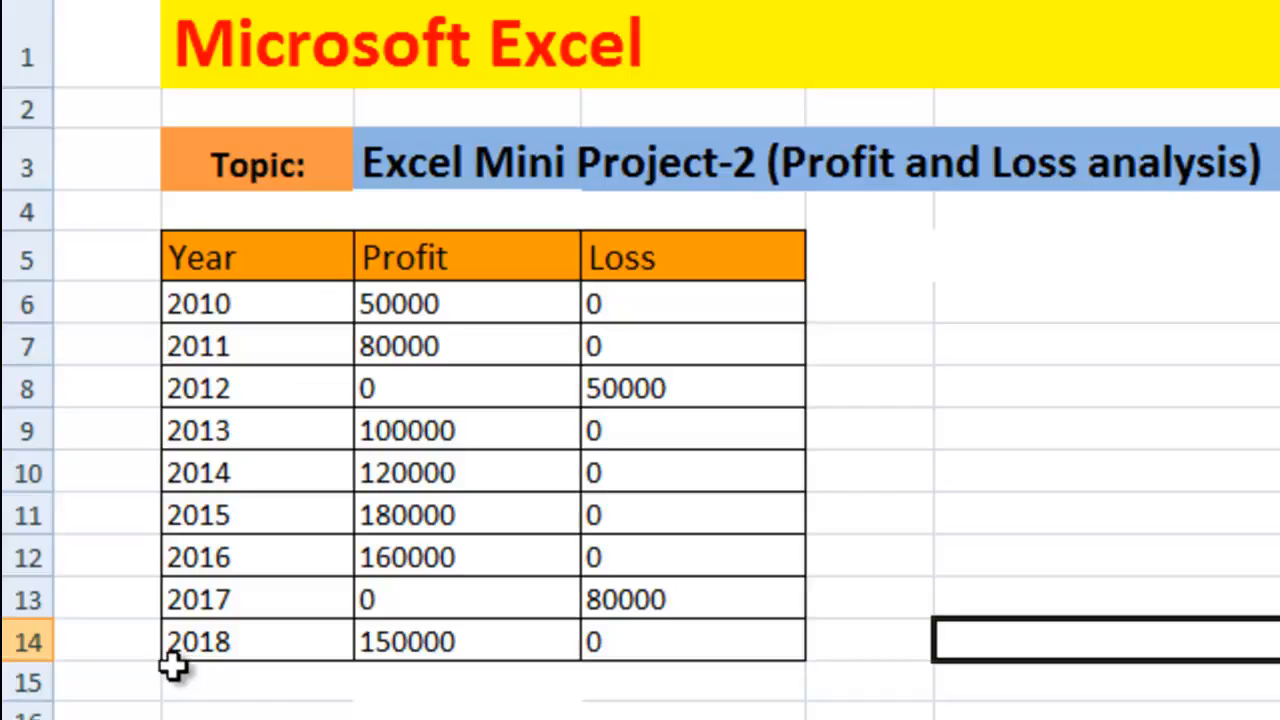
pyautogui.click(186, 305)
pyautogui.moveTo(186, 305); pyautogui.dragTo(565, 575)
pyautogui.click(634, 571)
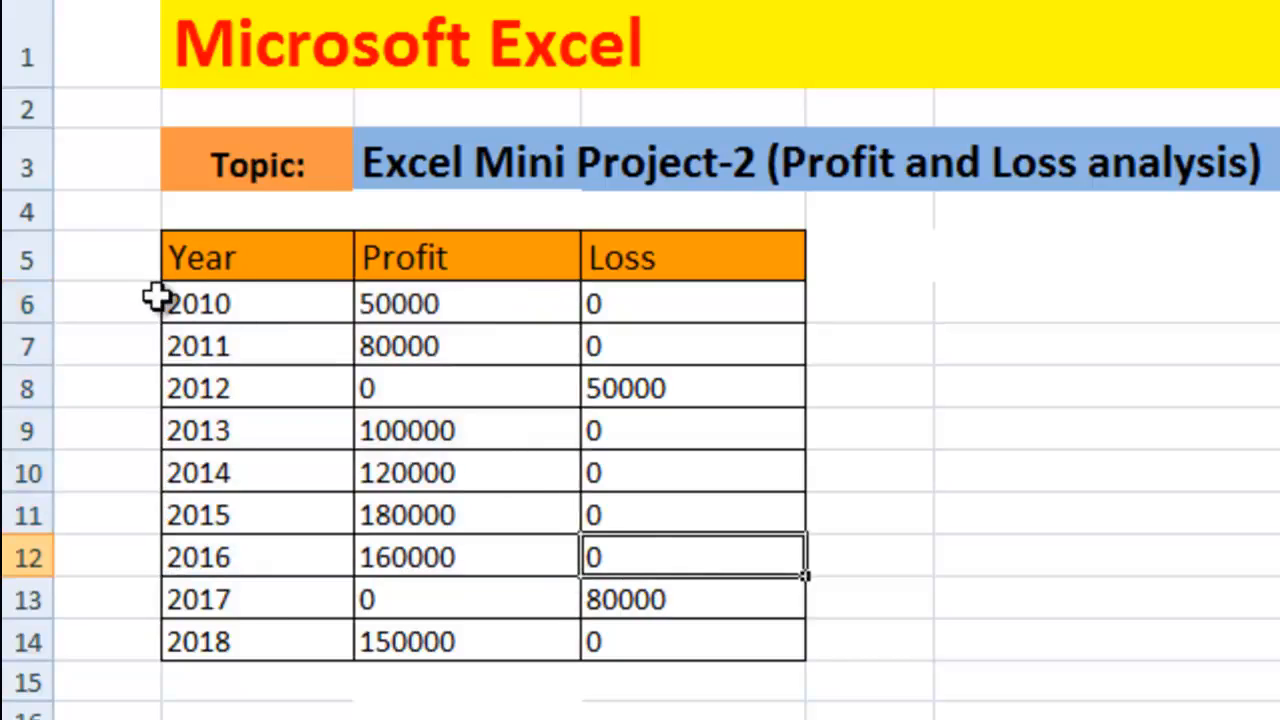
# Insert a 3-D clustered column chart from the table range B5:D14 and place it beside the table
pyautogui.moveTo(183, 303); pyautogui.dragTo(641, 641)
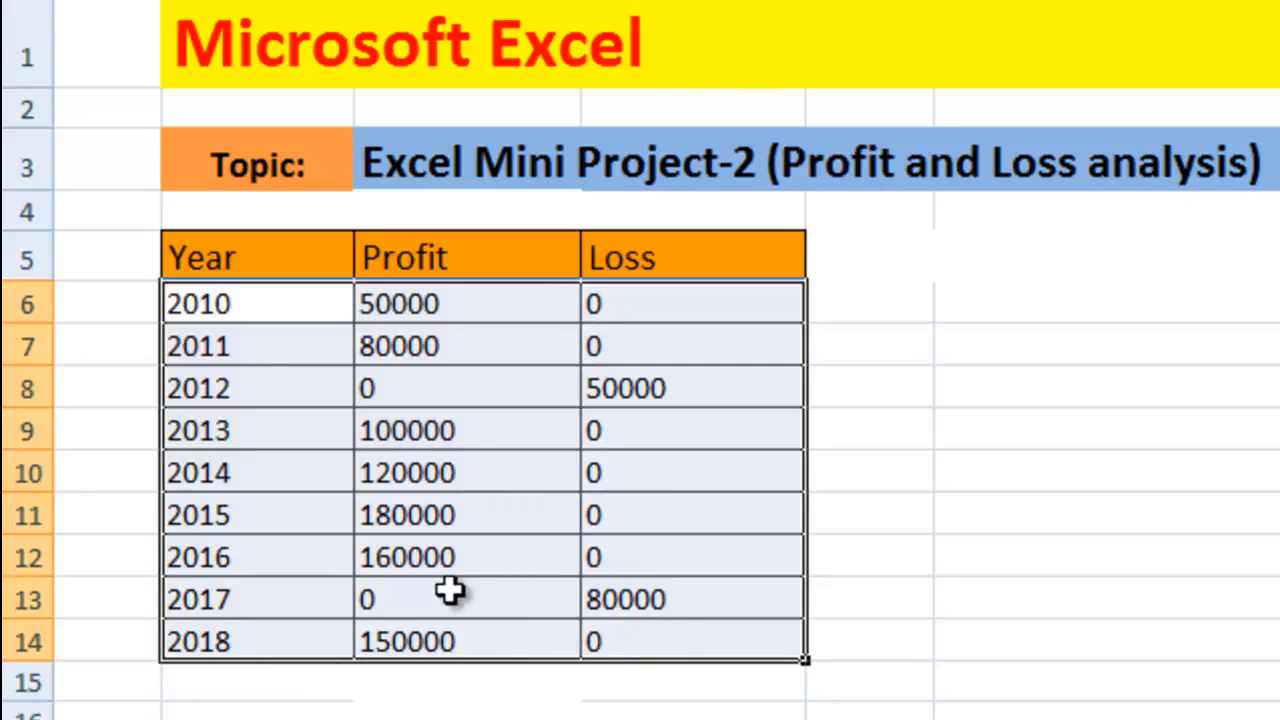
pyautogui.moveTo(178, 255); pyautogui.dragTo(714, 648)
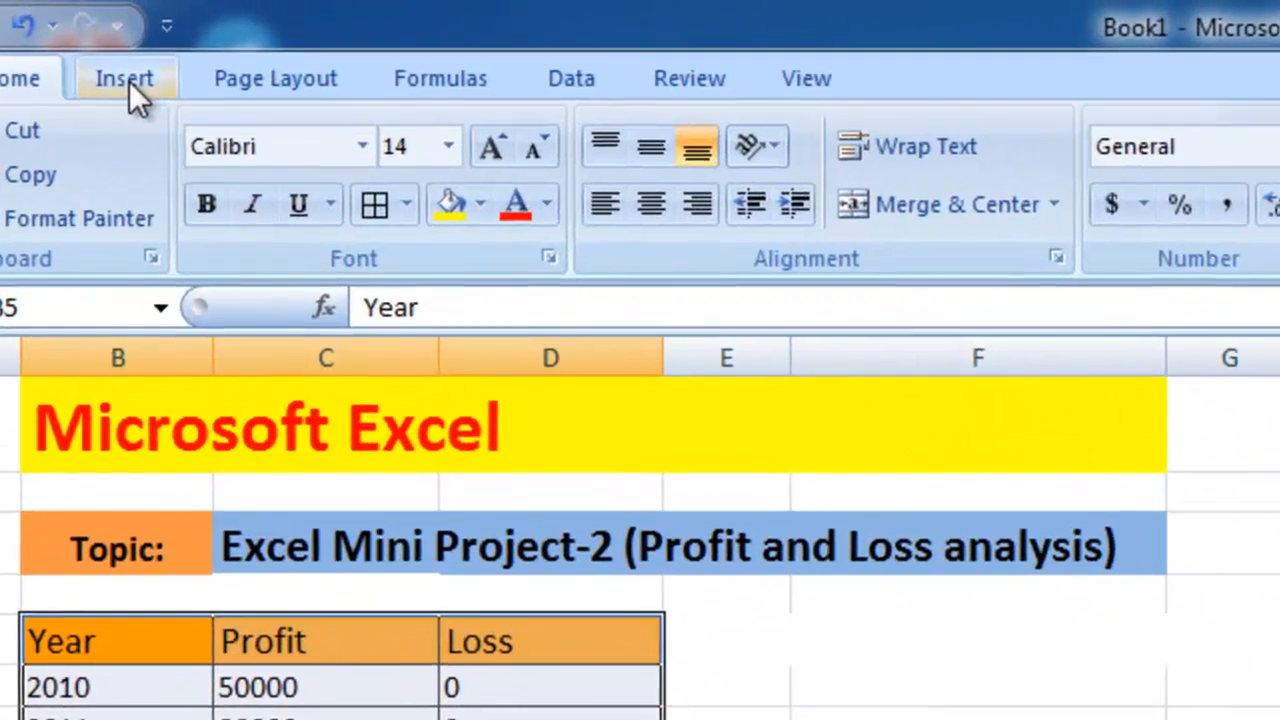
pyautogui.click(129, 81)
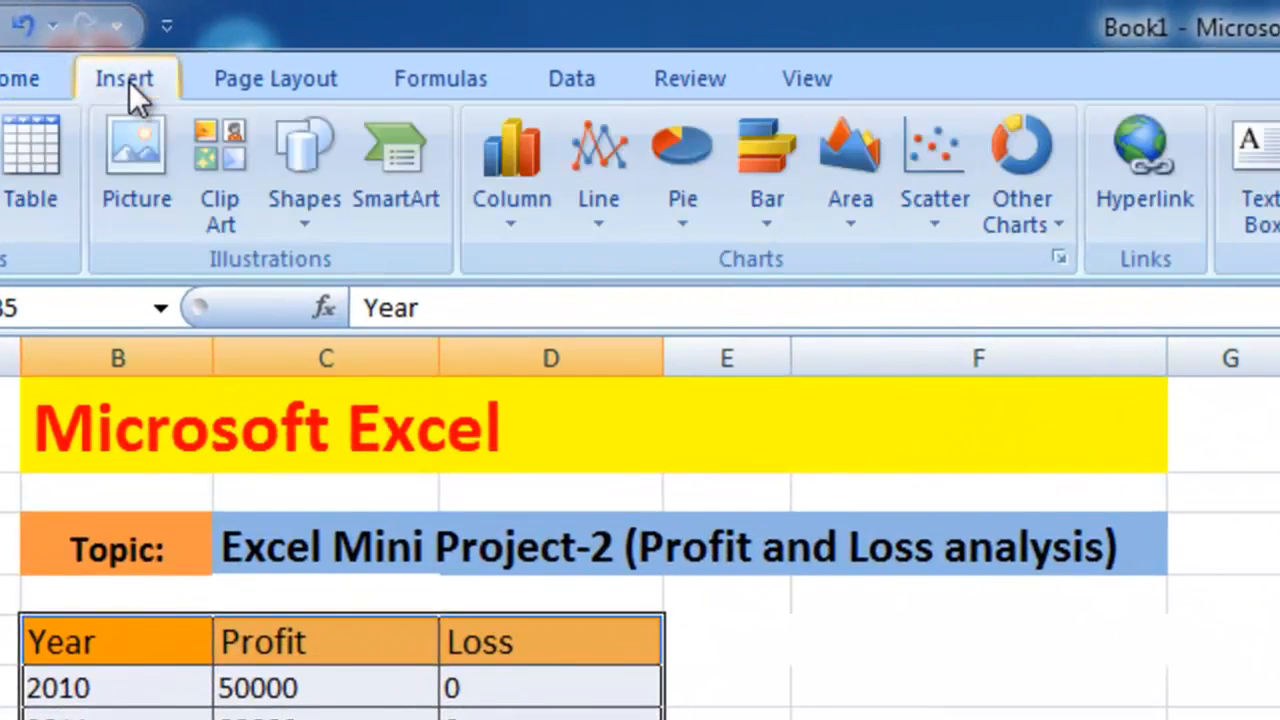
pyautogui.click(515, 177)
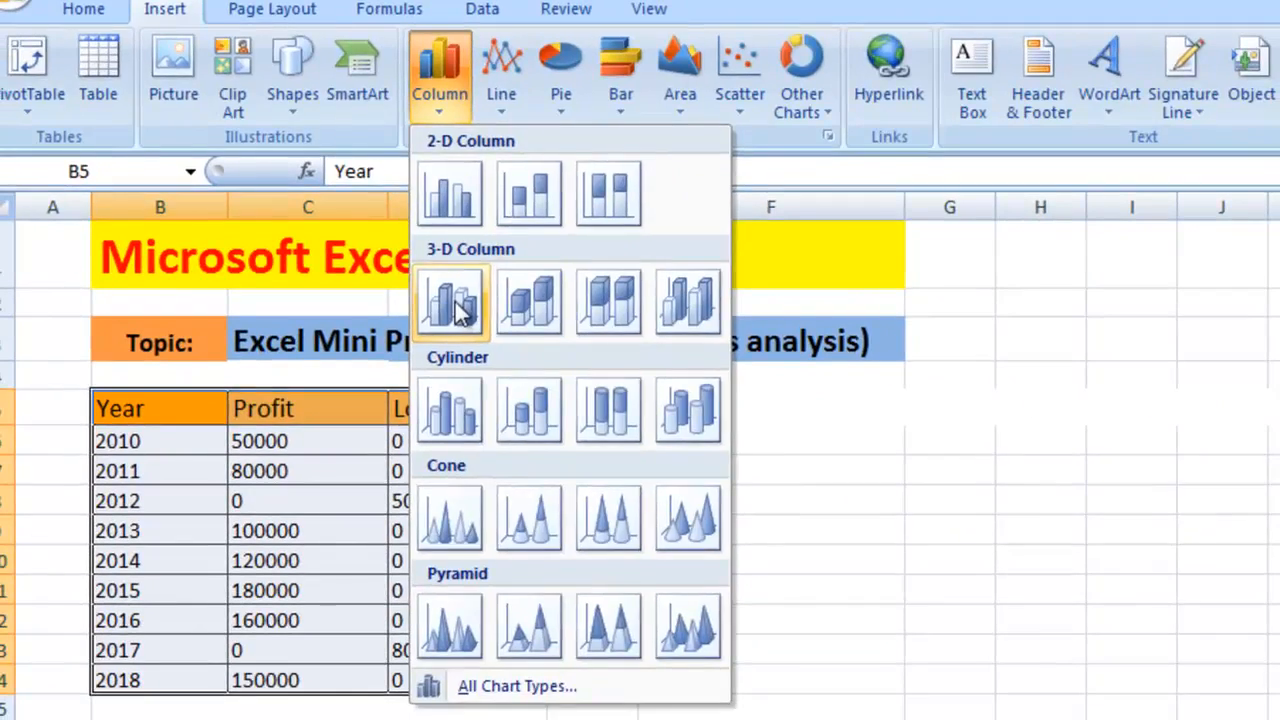
pyautogui.click(533, 490)
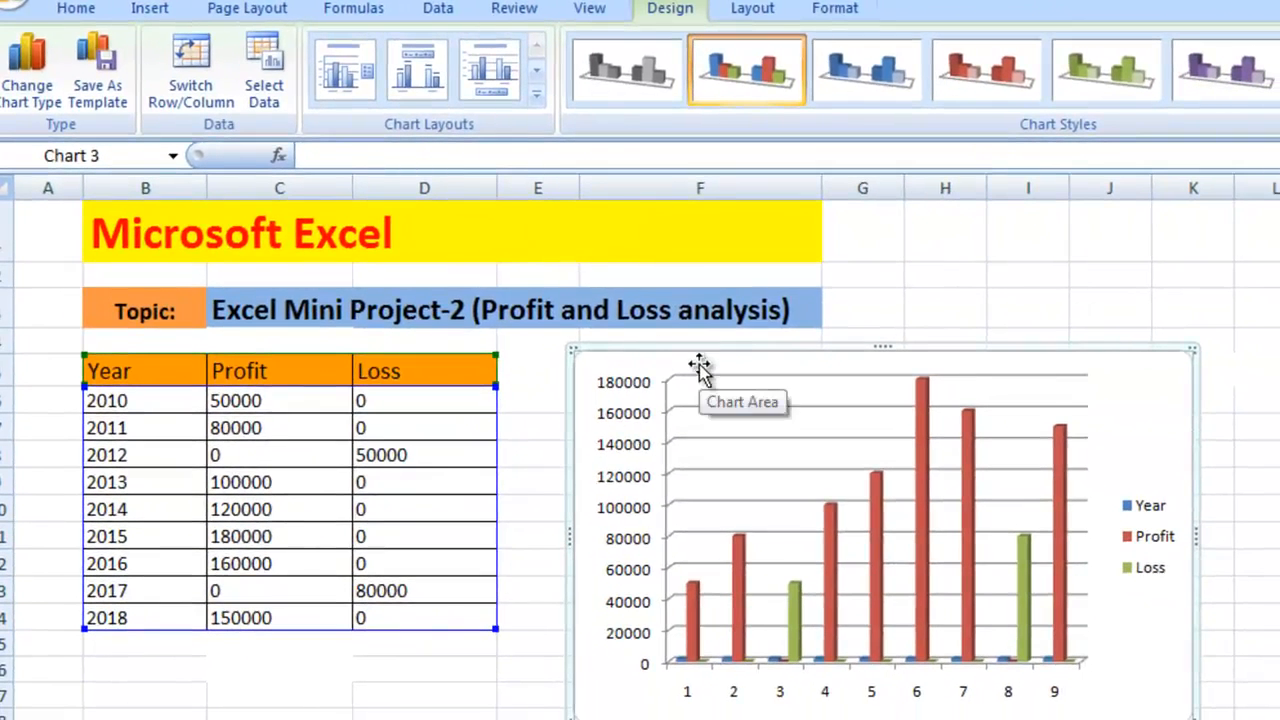
pyautogui.moveTo(700, 368); pyautogui.dragTo(682, 368)
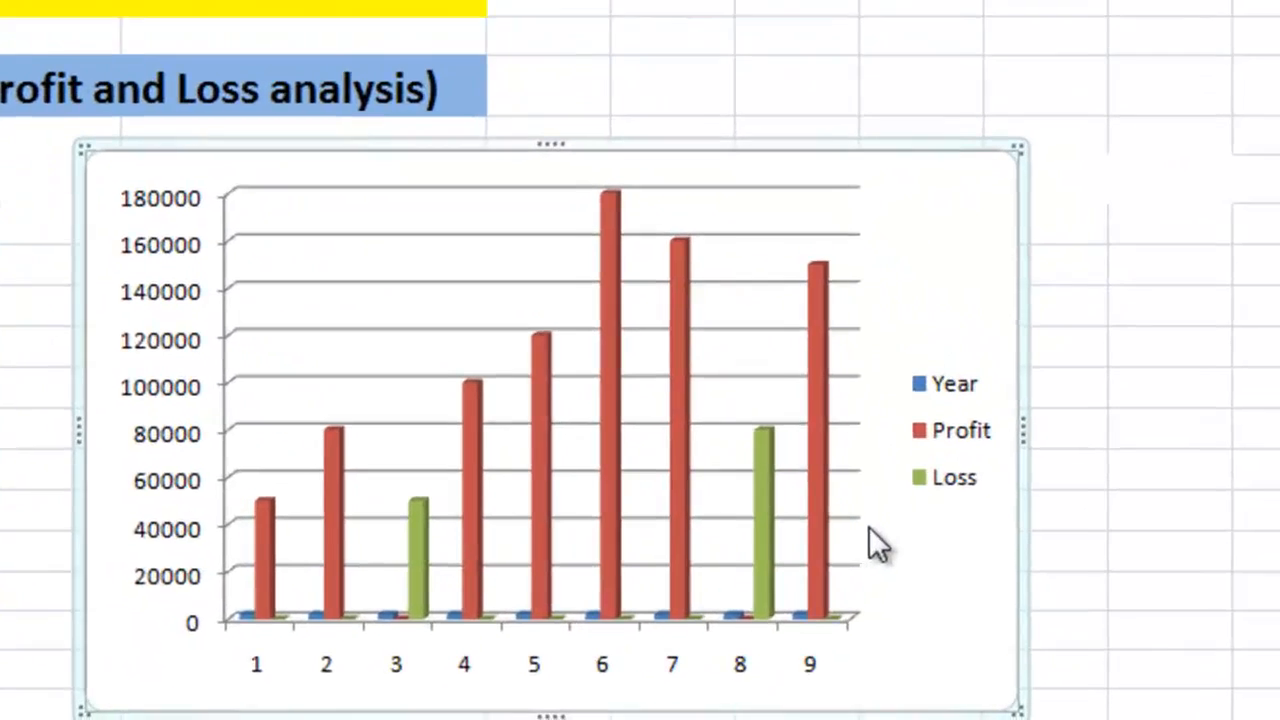
# Examine the chart's Loss series, its column for the eighth year and the Profit series against the legend
pyautogui.click(1072, 599)
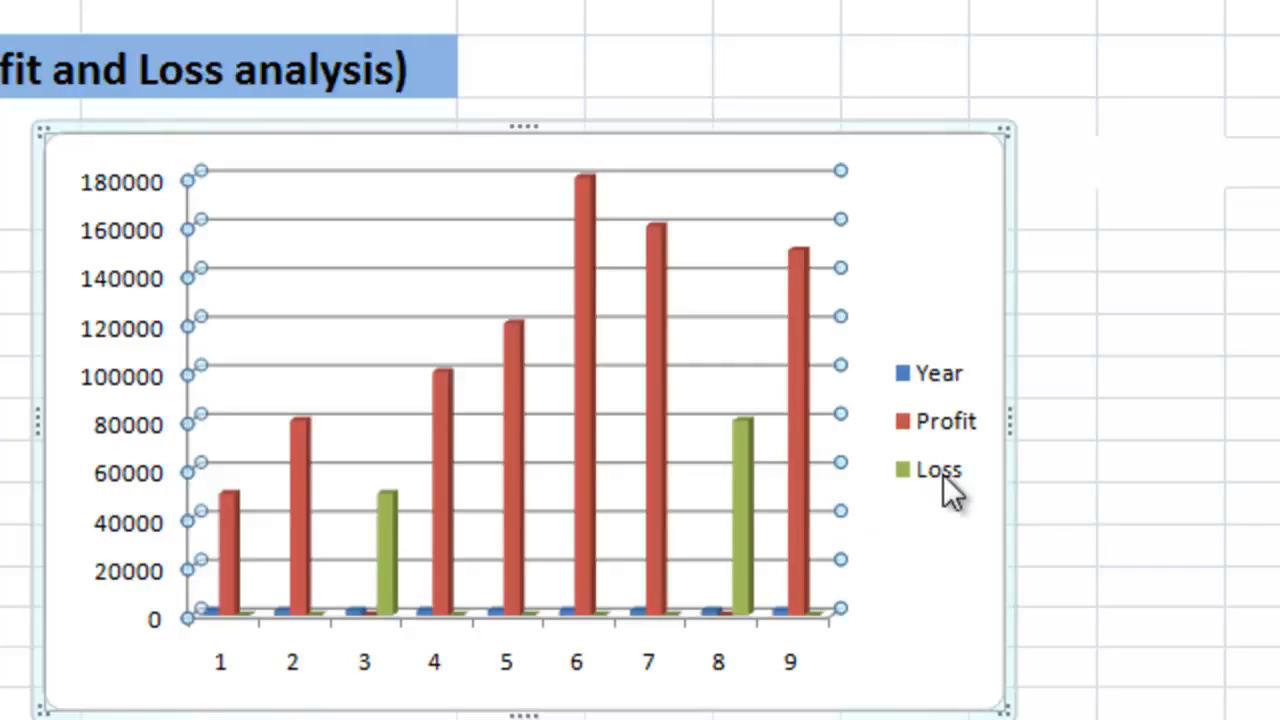
pyautogui.click(935, 520)
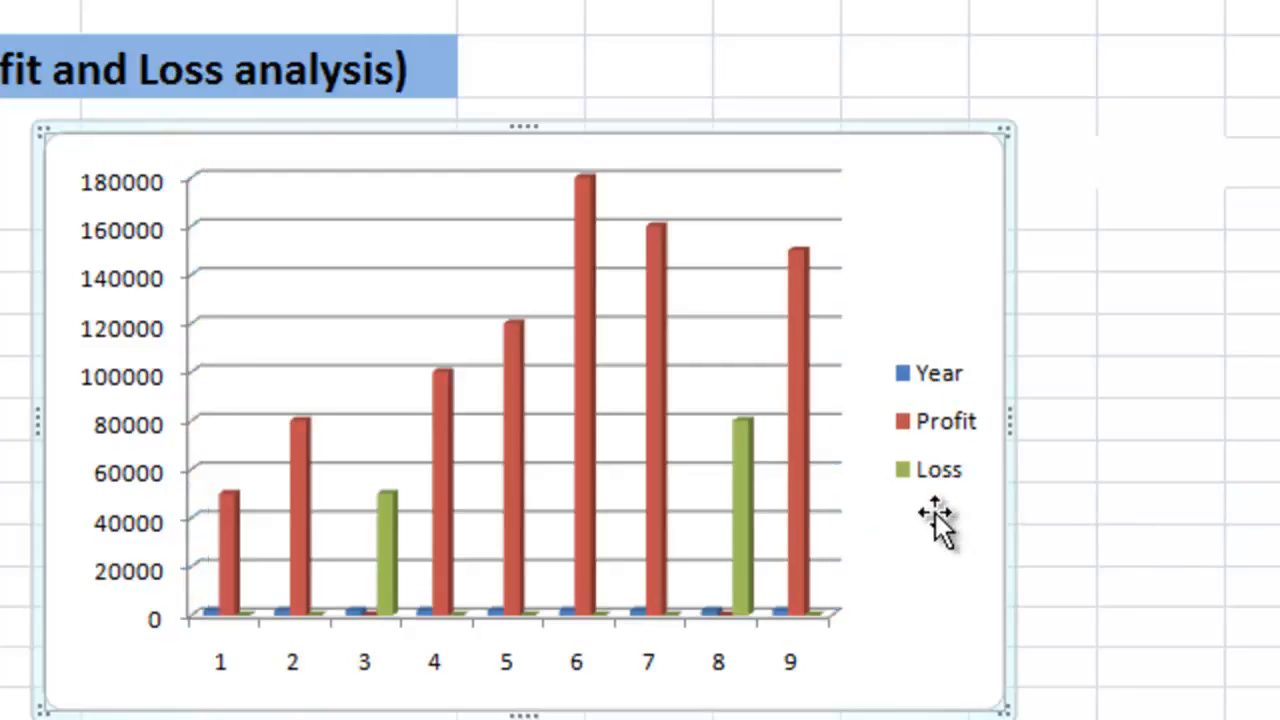
pyautogui.click(743, 474)
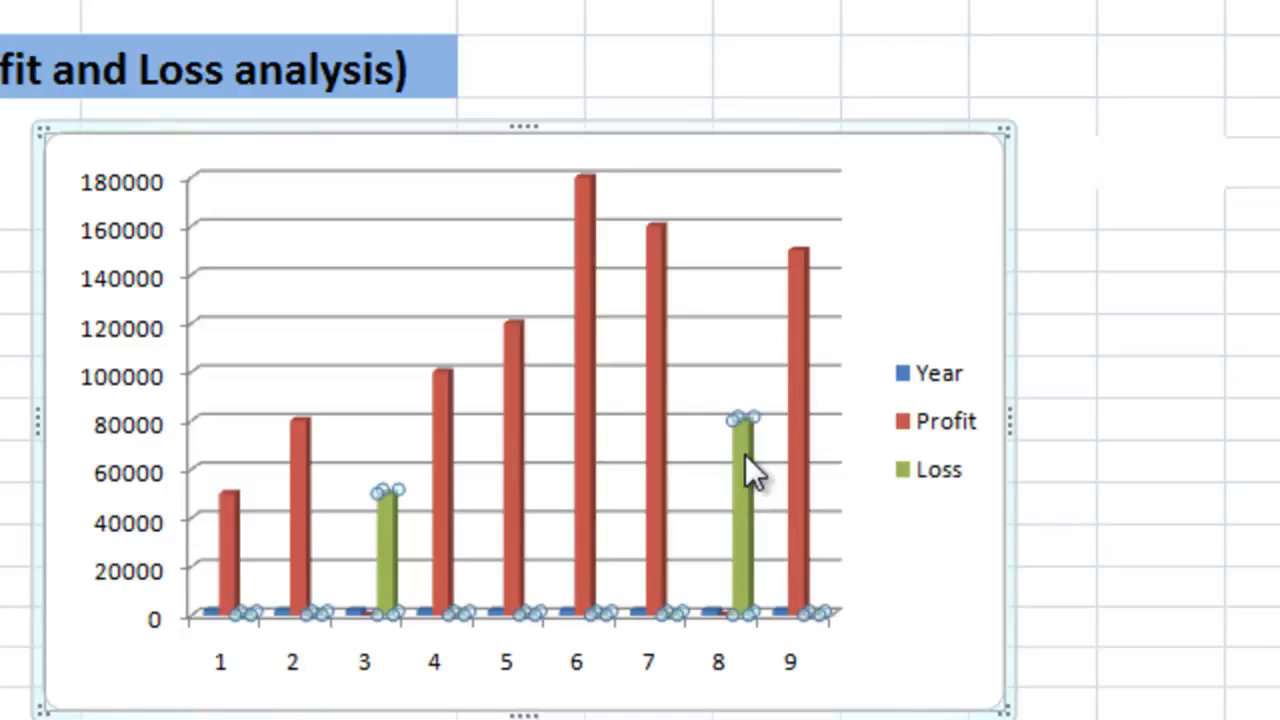
pyautogui.click(745, 456)
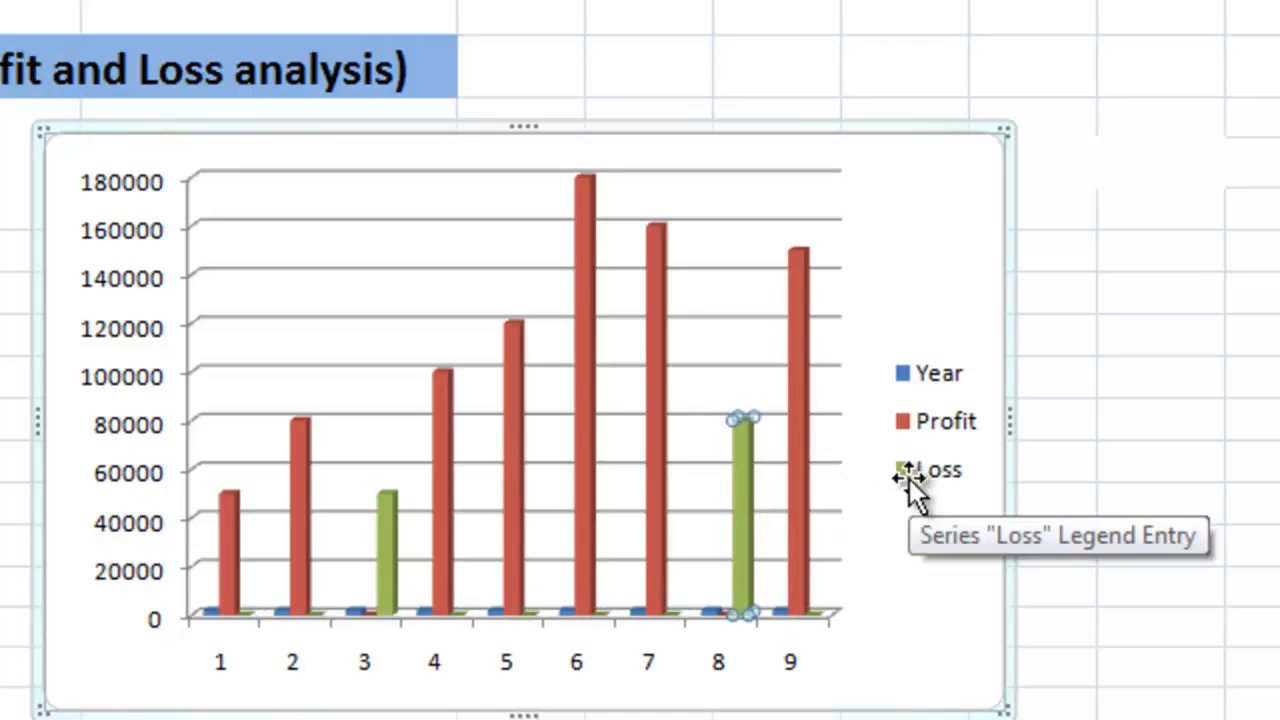
pyautogui.moveTo(739, 486)
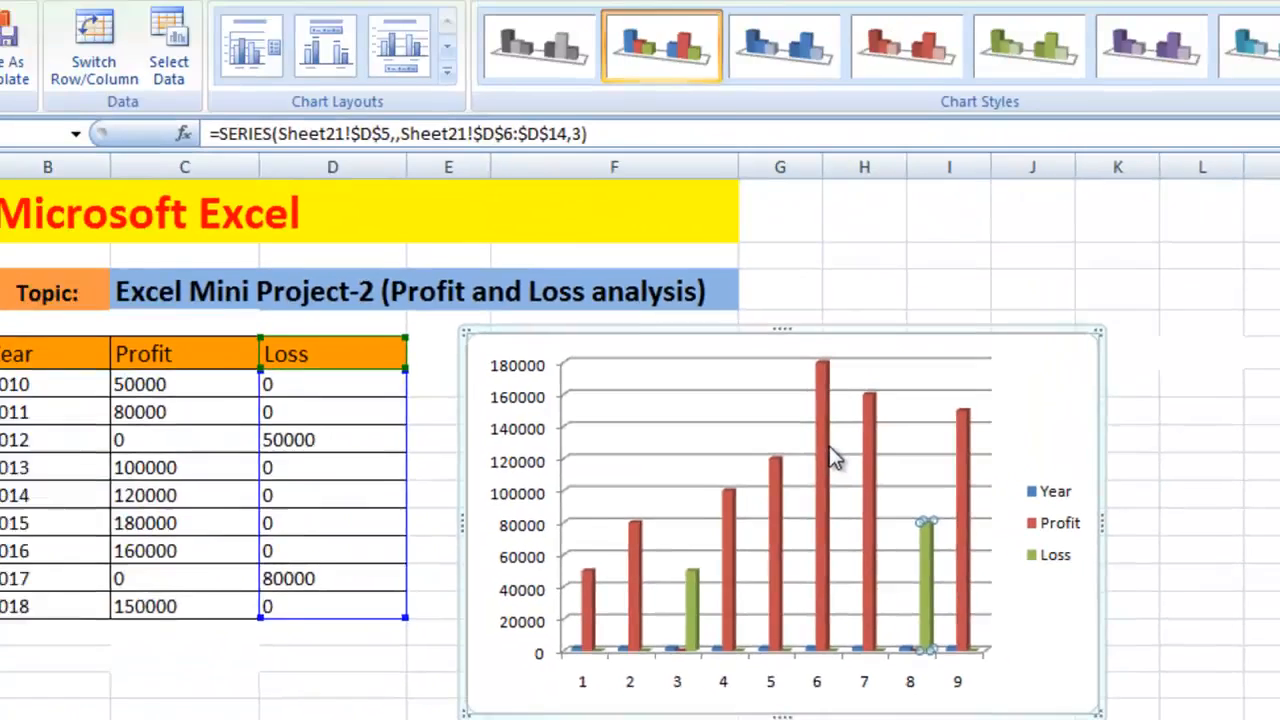
pyautogui.click(826, 446)
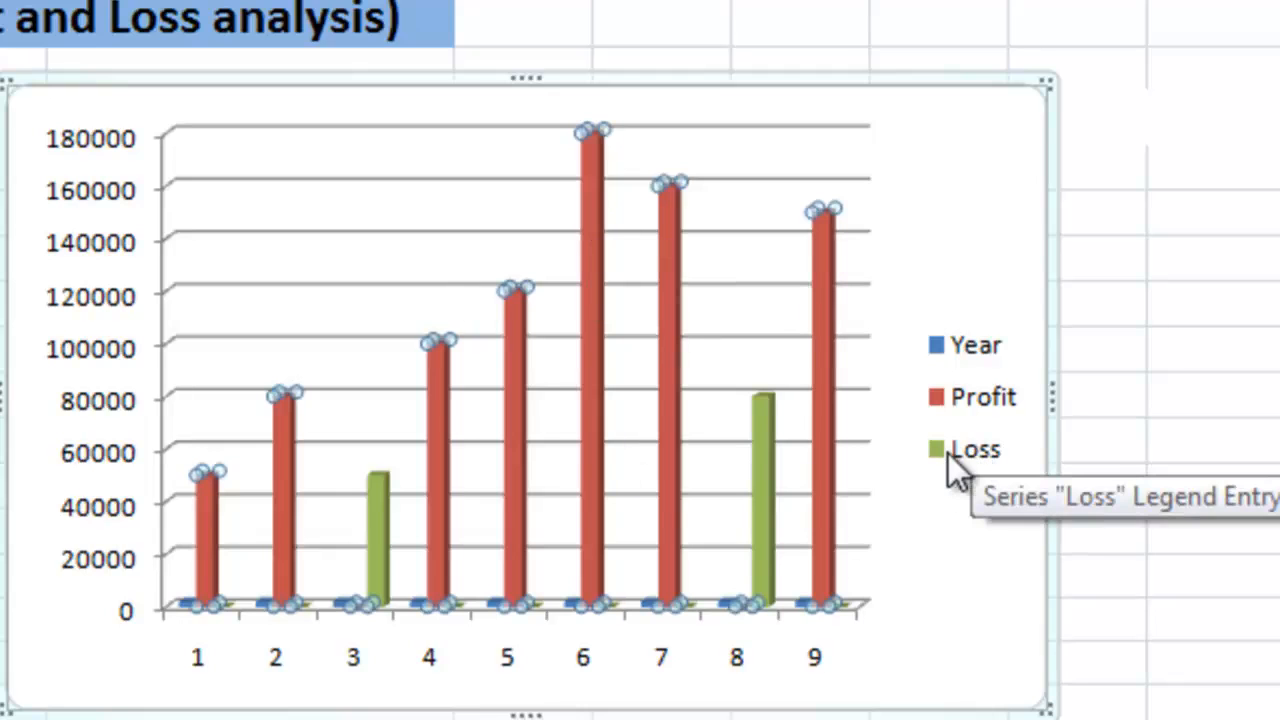
pyautogui.moveTo(773, 468)
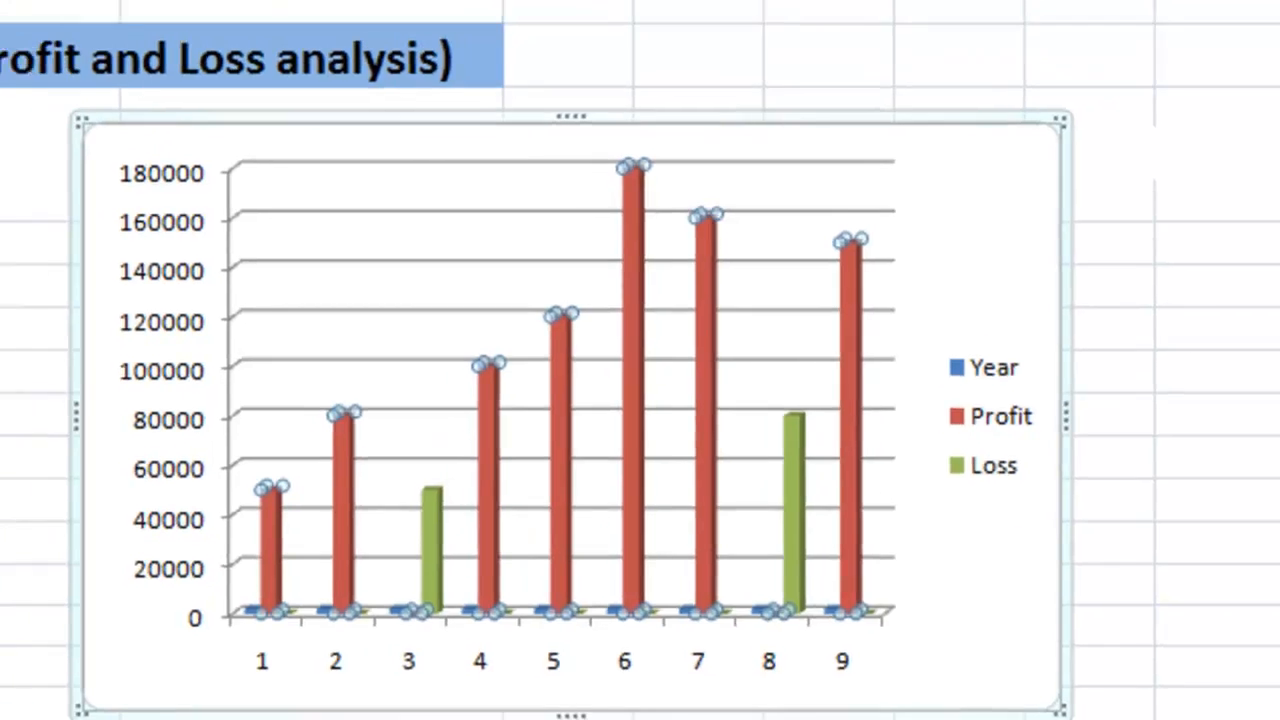
# Try the blue, red and green chart styles on the column chart and apply the purple one
pyautogui.click(822, 50)
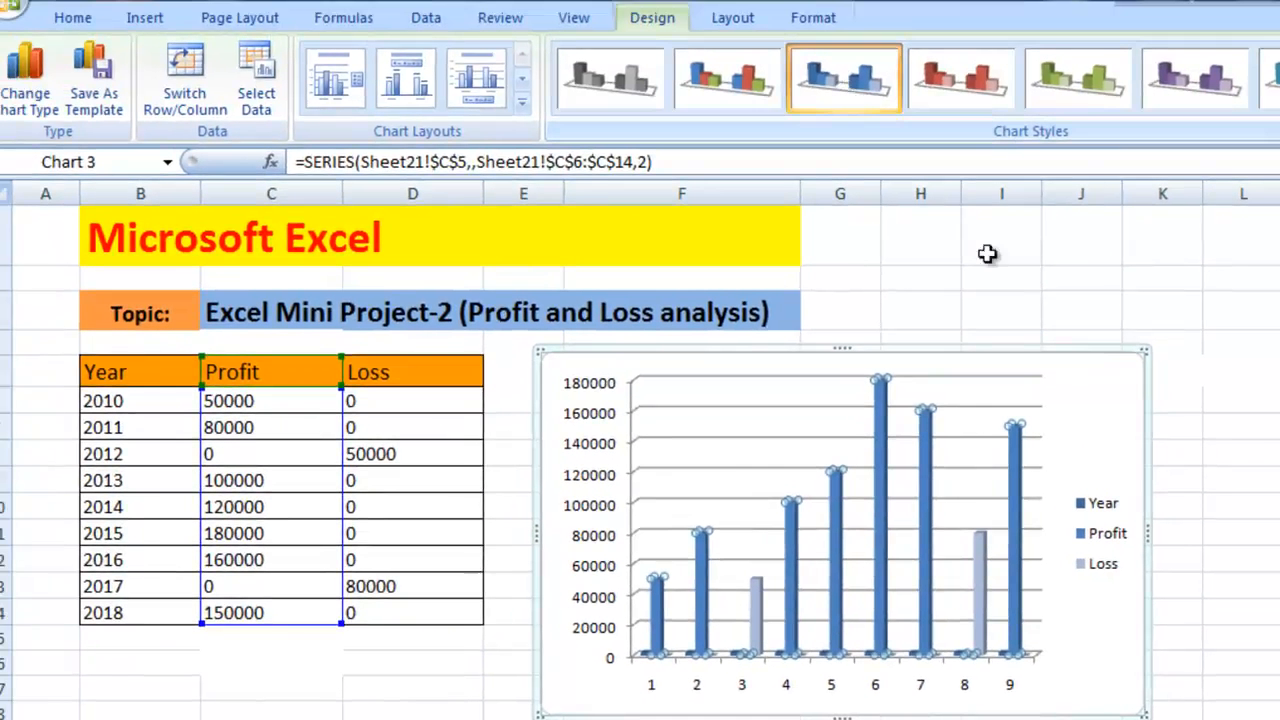
pyautogui.click(955, 80)
pyautogui.click(1050, 85)
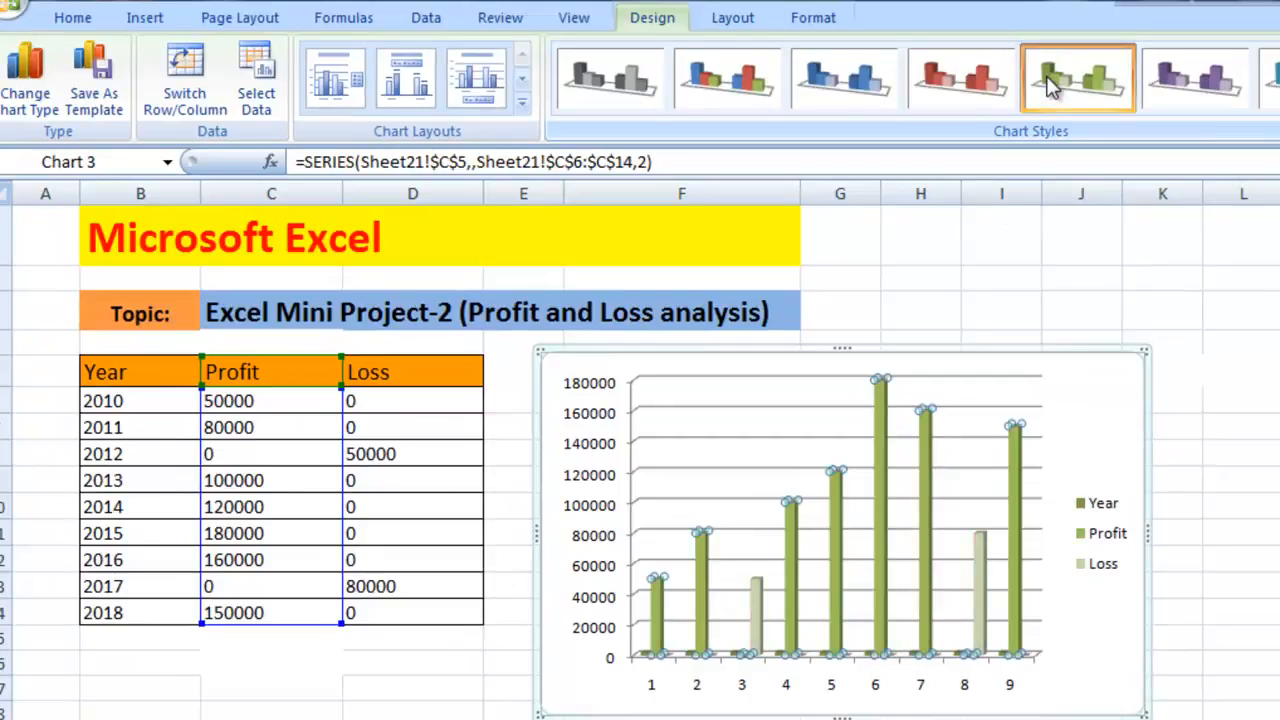
pyautogui.click(1170, 85)
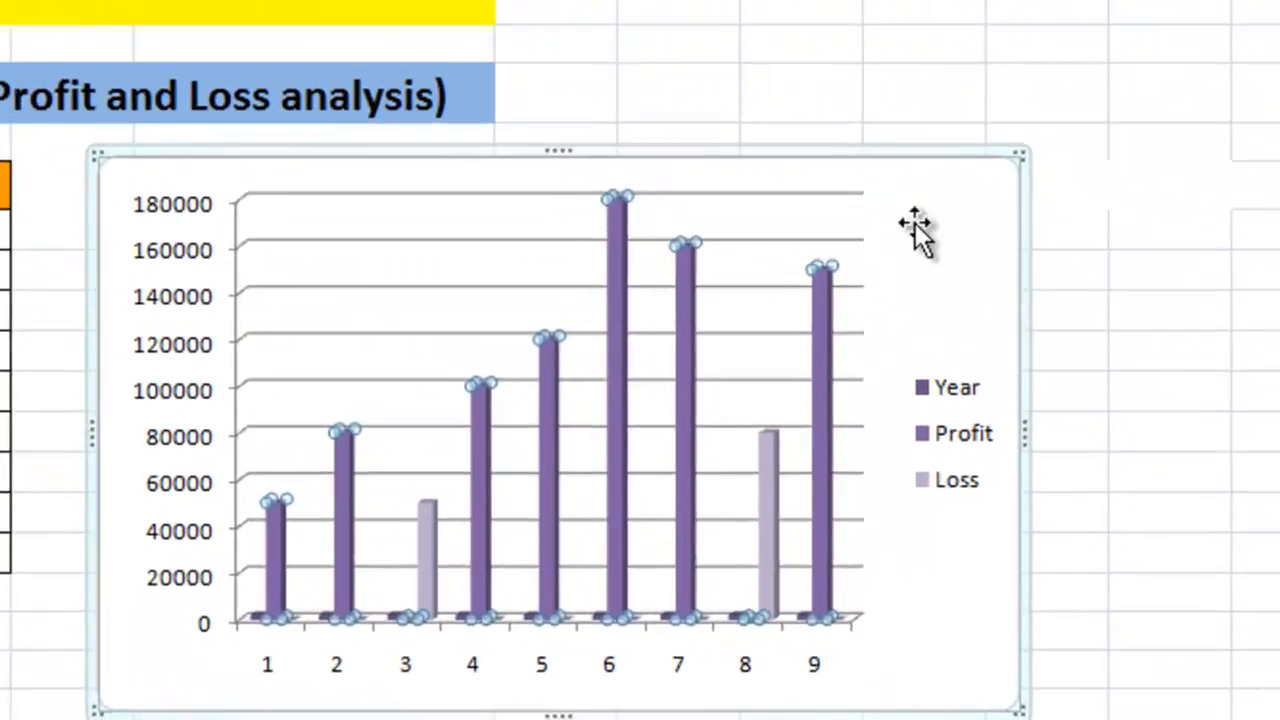
pyautogui.click(1076, 397)
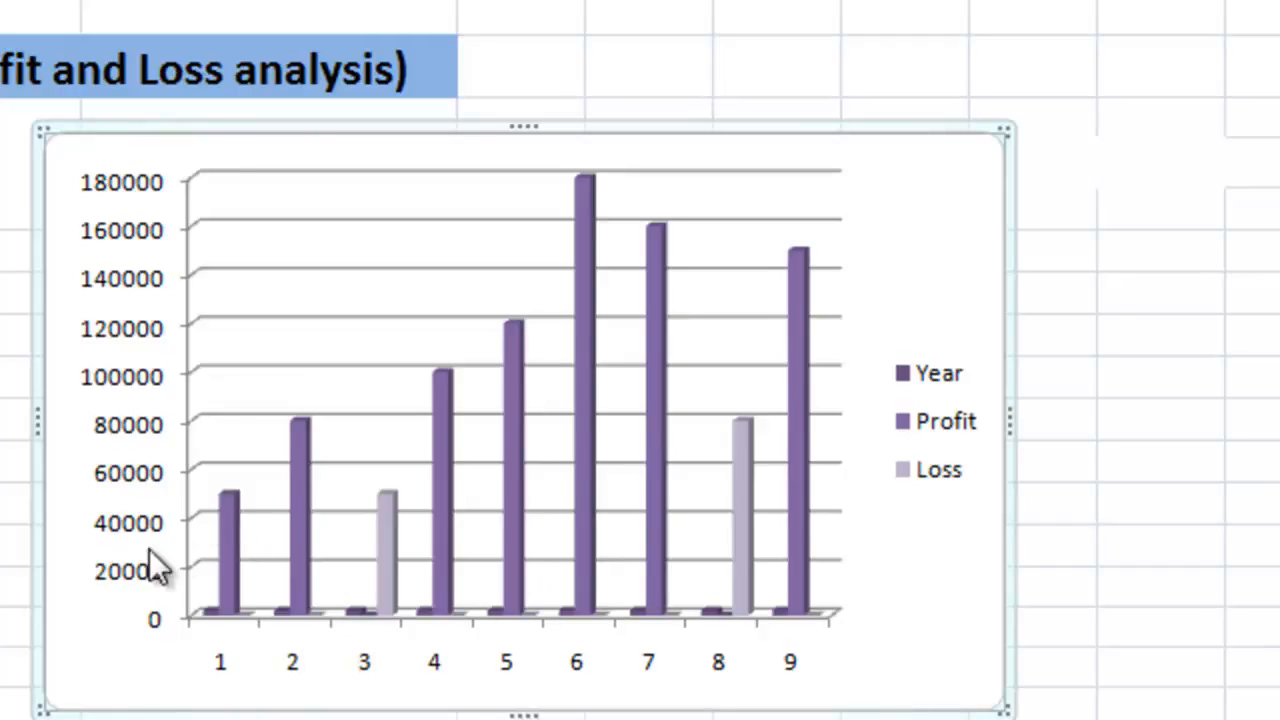
# Check the values of the Profit columns for the first and ninth years in the chart
pyautogui.moveTo(225, 567)
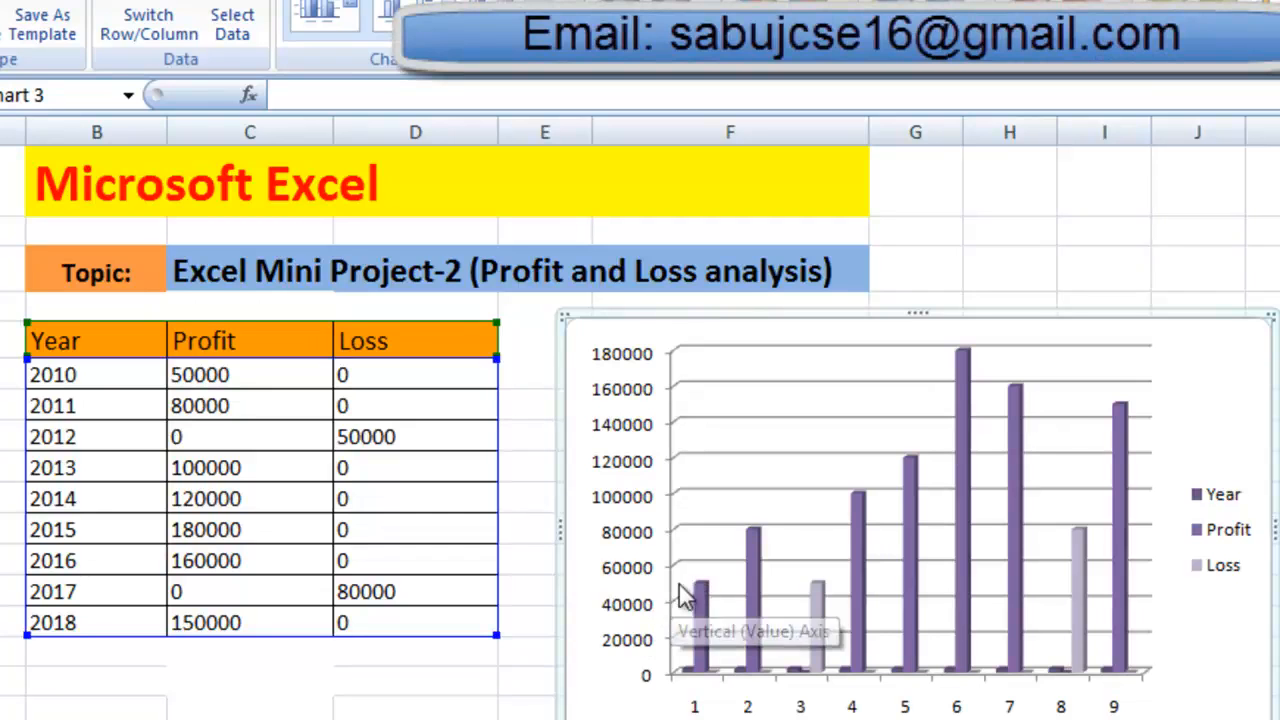
pyautogui.moveTo(706, 582)
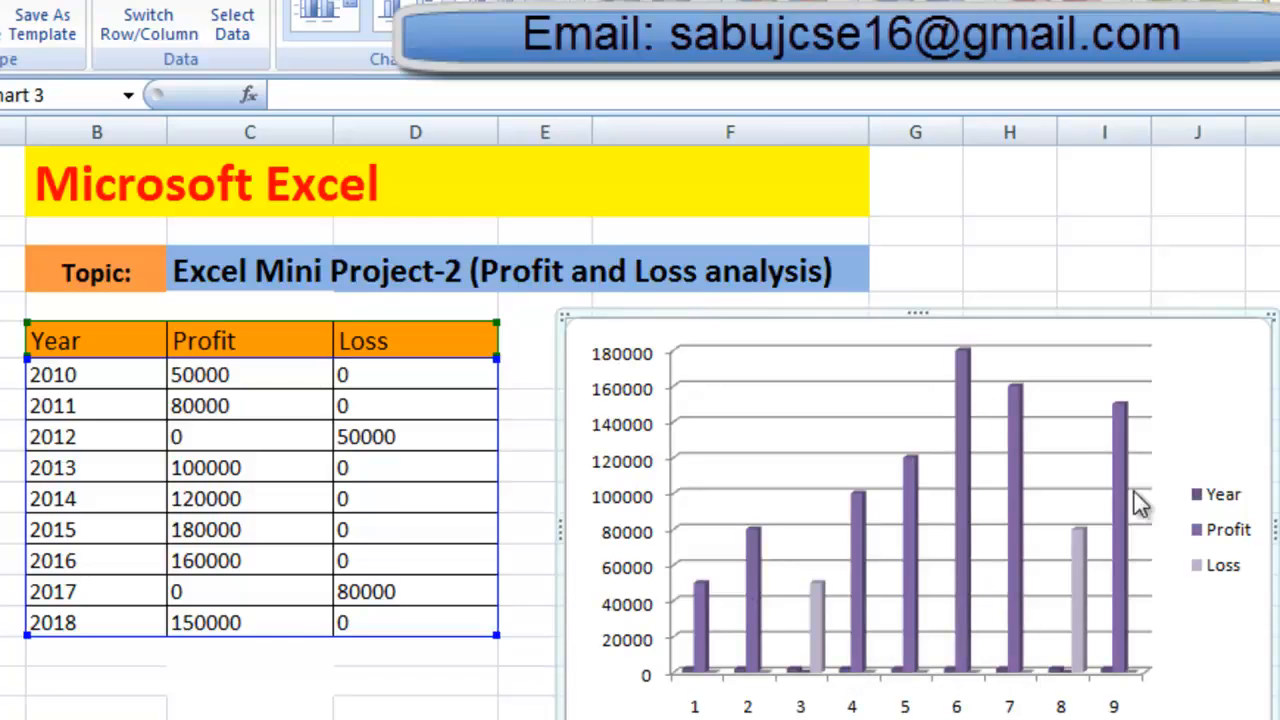
pyautogui.moveTo(1128, 420)
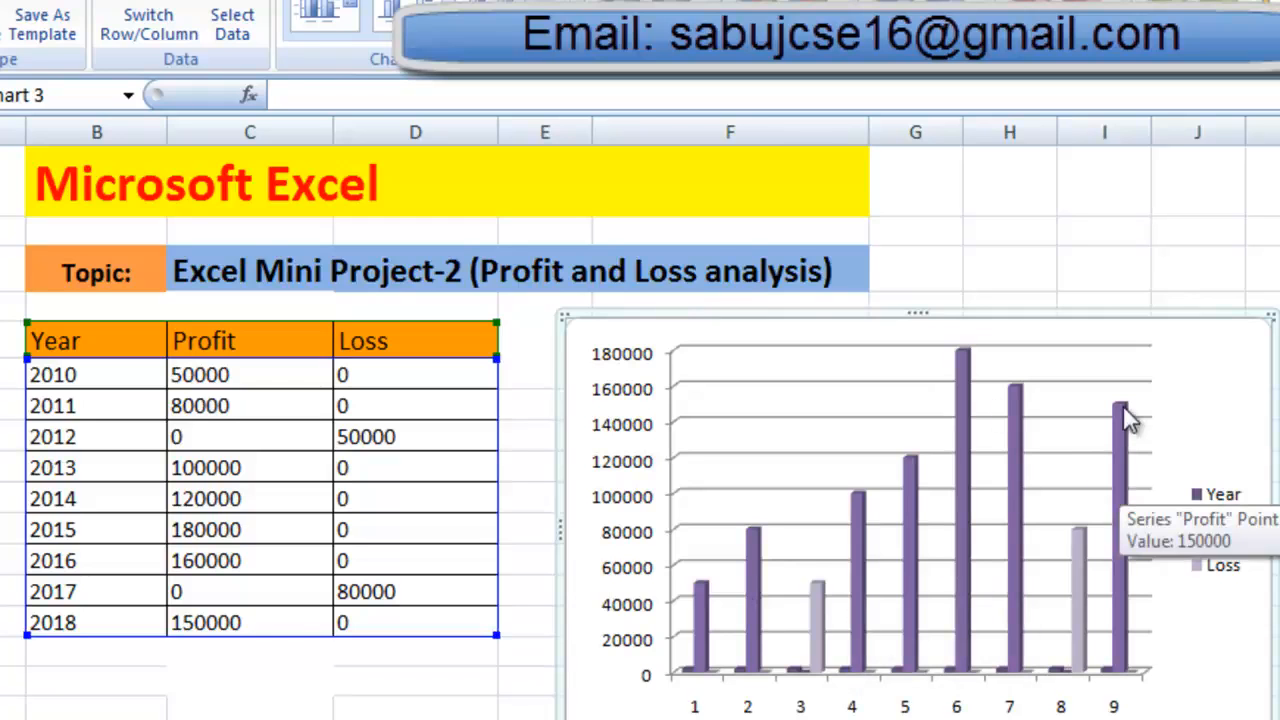